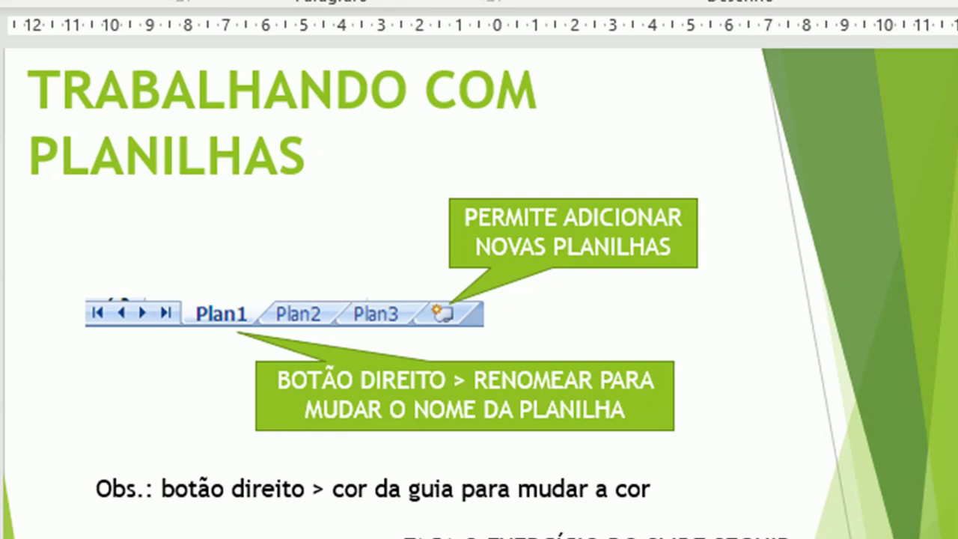
{"action": "left_click", "coordinate": [124, 153]}
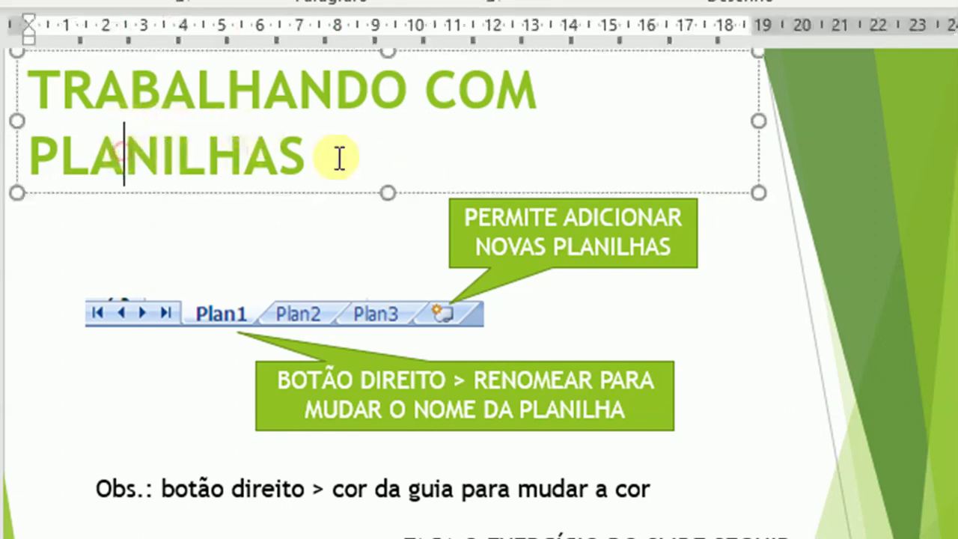
{"action": "double_click", "coordinate": [181, 155]}
{"action": "left_click_drag", "start_coordinate": [332, 154], "coordinate": [43, 97]}
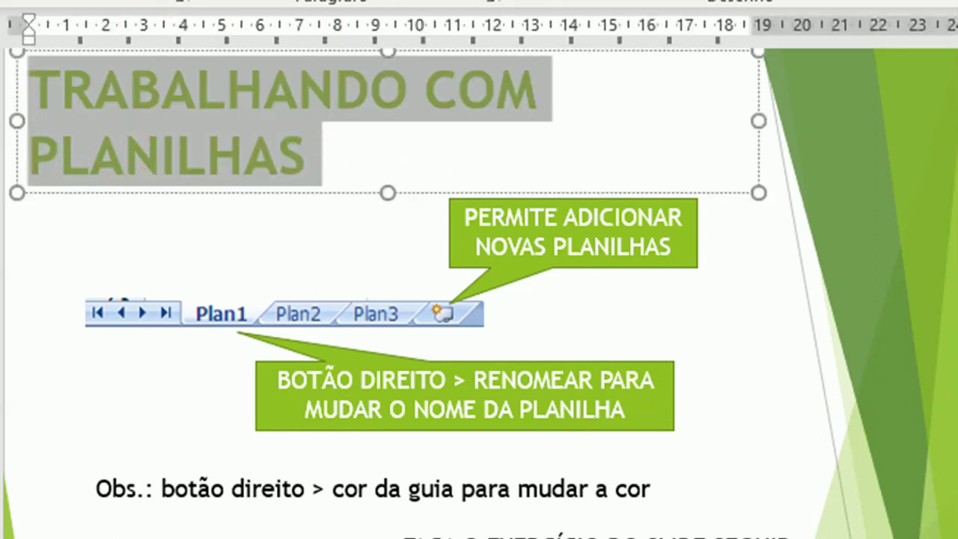
{"action": "left_click", "coordinate": [284, 236]}
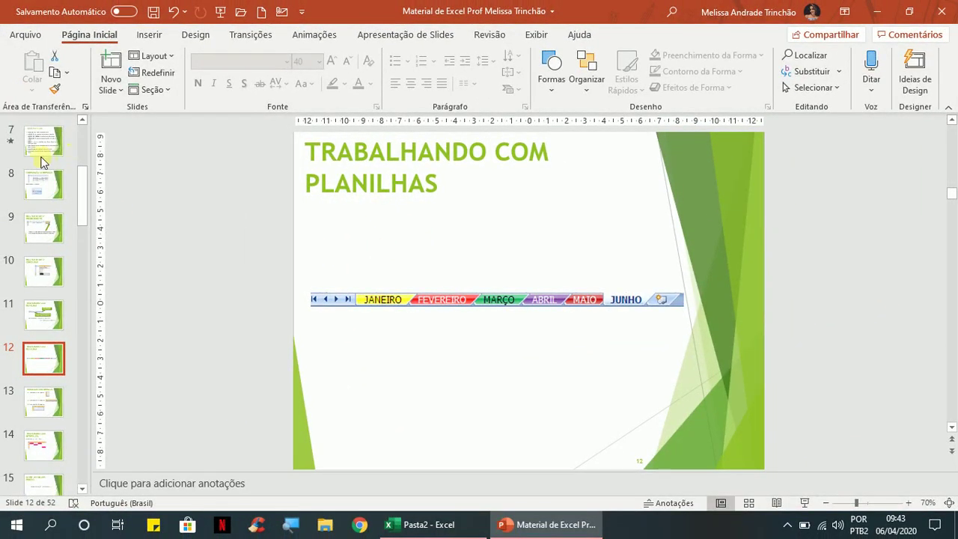
- Go back through the presentation to slide 4, "COMO CALCULAR", to review how calculations are entered
{"action": "left_click", "coordinate": [37, 152]}
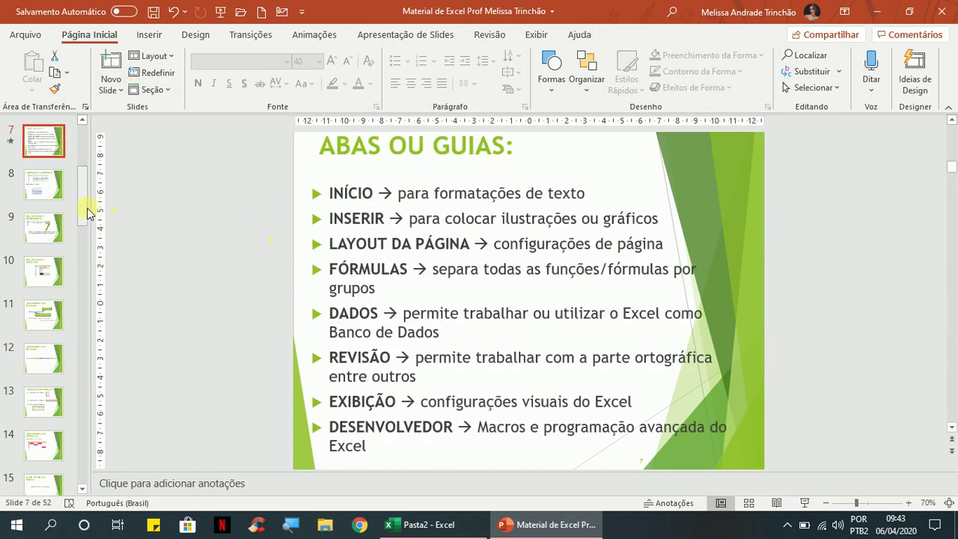
{"action": "scroll", "coordinate": [87, 213], "scroll_direction": "up", "scroll_amount": 5}
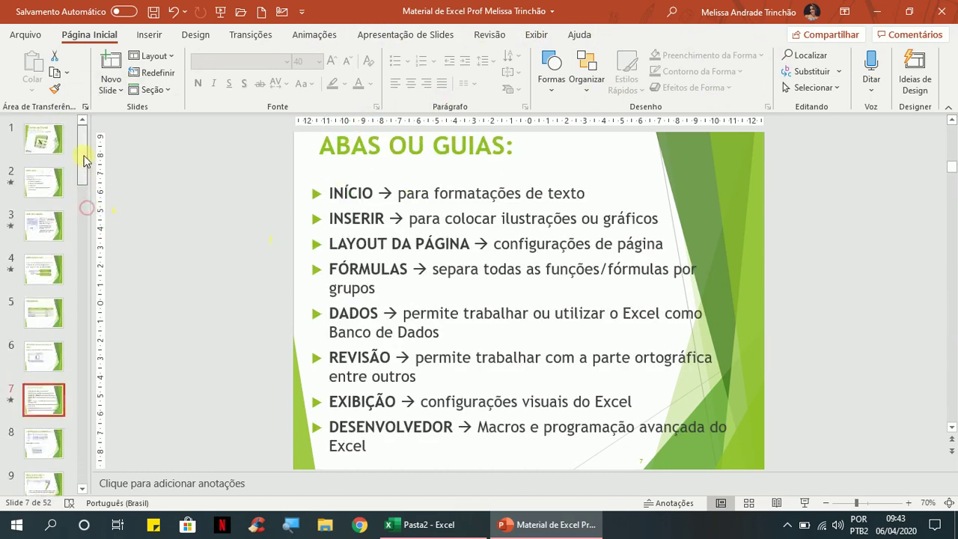
{"action": "left_click", "coordinate": [47, 280]}
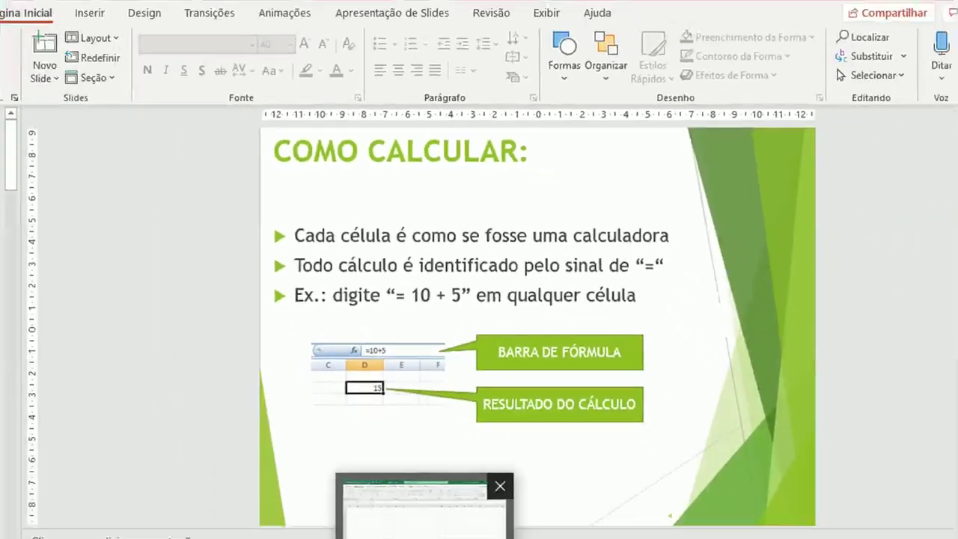
- Switch to the Excel workbook Pasta2 and enter the heading "Formulas" in cell A1
{"action": "left_click", "coordinate": [456, 523]}
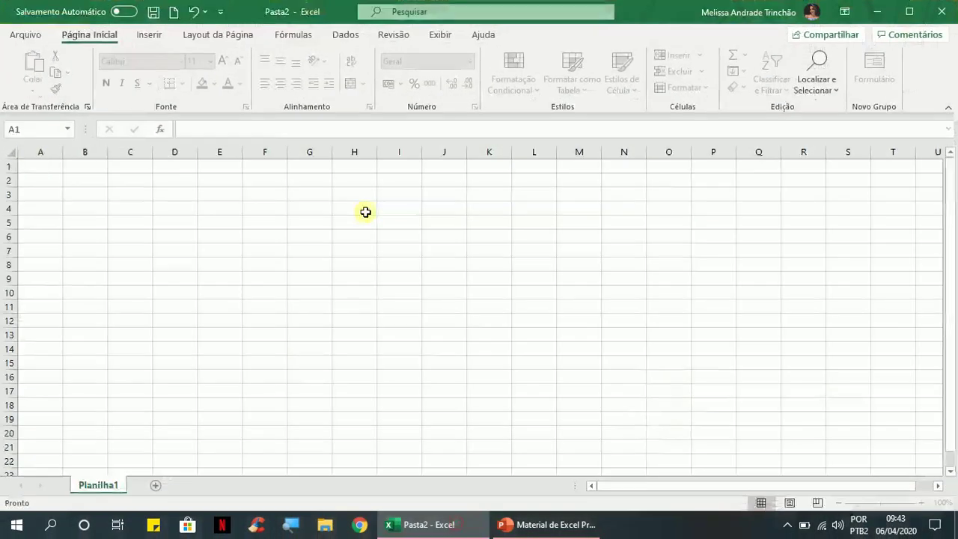
{"action": "left_click", "coordinate": [259, 202]}
{"action": "left_click", "coordinate": [47, 176]}
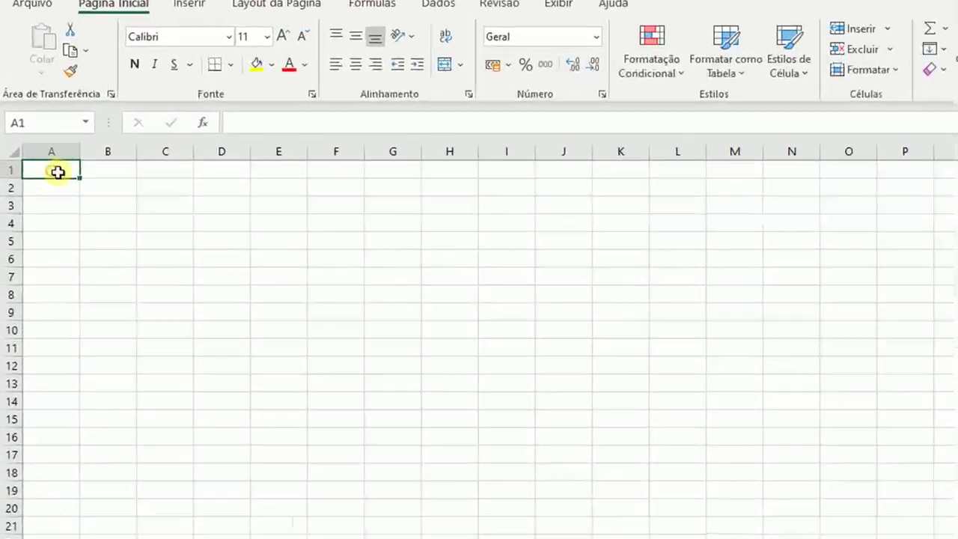
{"action": "left_click", "coordinate": [199, 171]}
{"action": "left_click", "coordinate": [45, 171]}
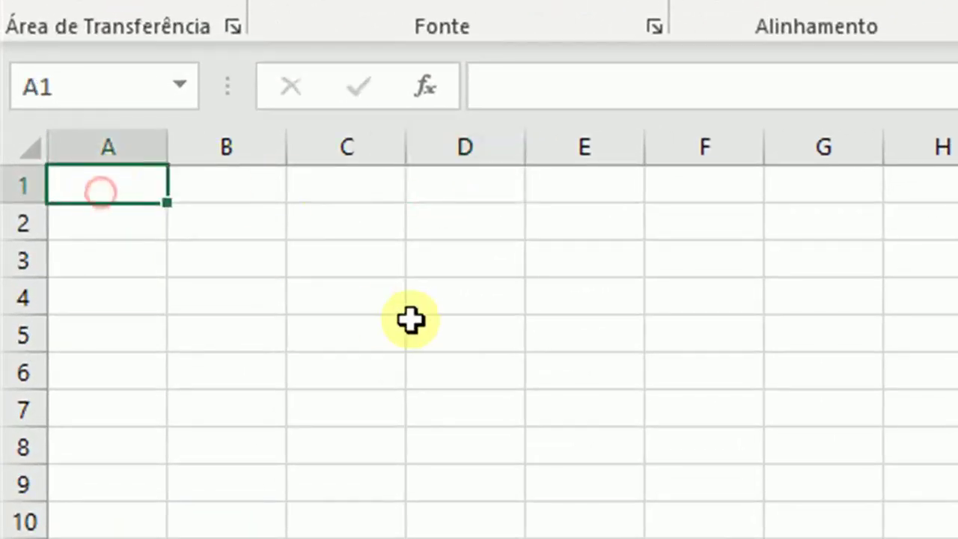
{"action": "type", "text": "Formulas"}
{"action": "key", "text": "Return"}
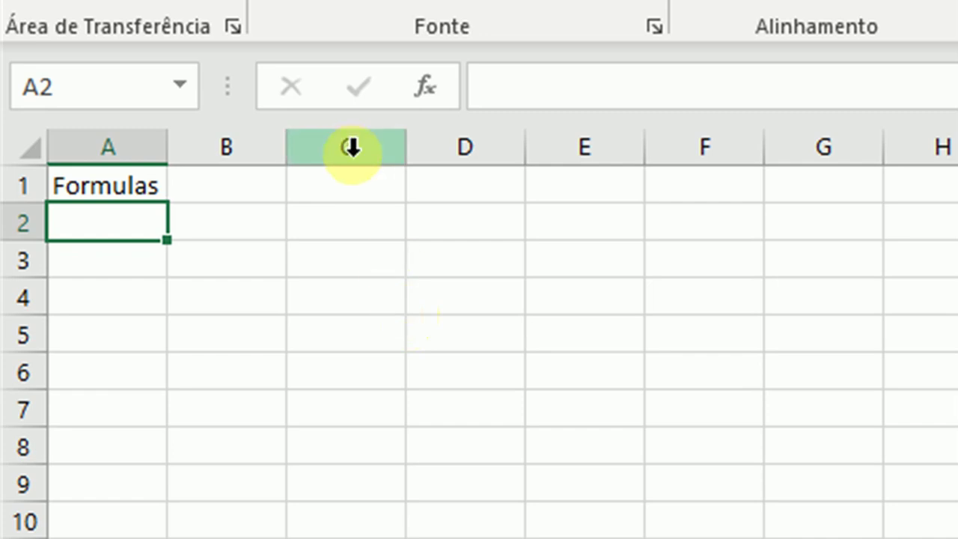
- Enter the heading "Função" in cell C1
{"action": "left_click", "coordinate": [352, 187]}
{"action": "type", "text": "F"}
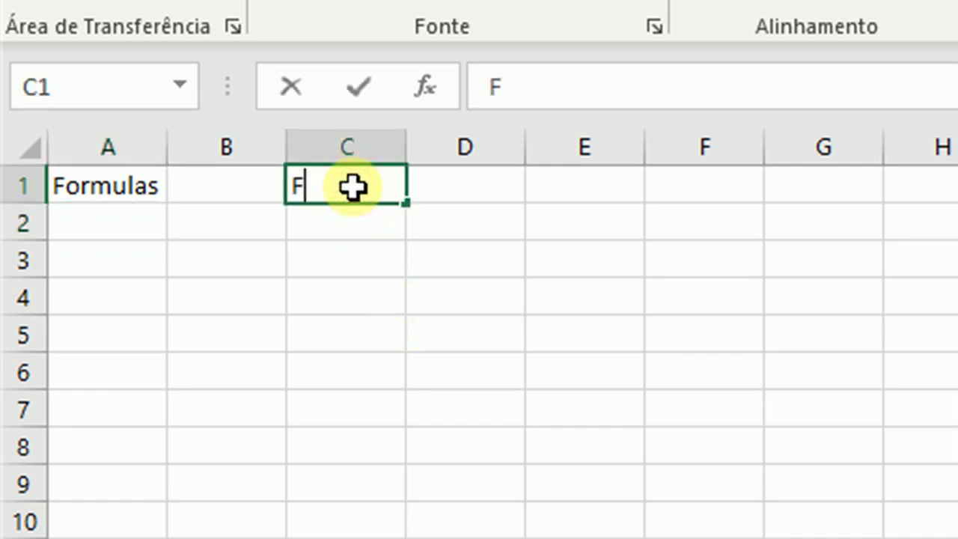
{"action": "type", "text": "unção"}
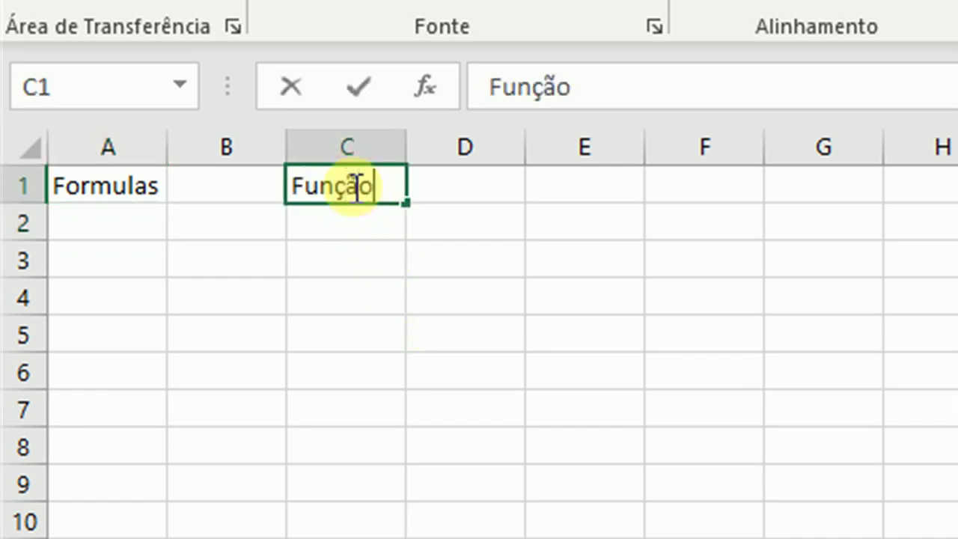
{"action": "key", "text": "Return"}
- Widen column A slightly and correct the heading in cell A1 to "Fórmulas"
{"action": "left_click_drag", "start_coordinate": [164, 147], "coordinate": [190, 146]}
{"action": "left_click", "coordinate": [74, 190]}
{"action": "double_click", "coordinate": [75, 189]}
{"action": "key", "text": "BackSpace"}
{"action": "type", "text": "ó"}
{"action": "left_click", "coordinate": [119, 215]}
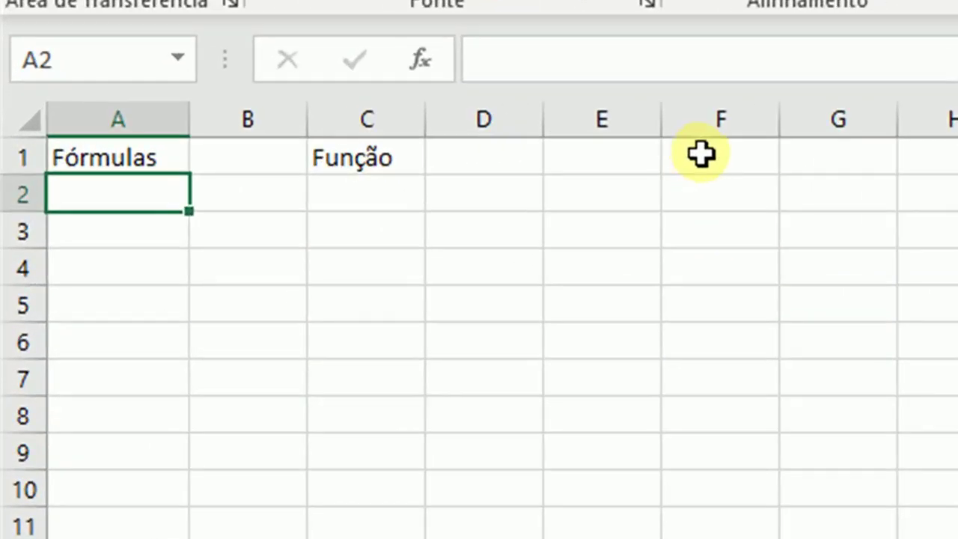
- Enter the sample values 10 in cell F1 and 5 in cell F2
{"action": "left_click", "coordinate": [701, 154]}
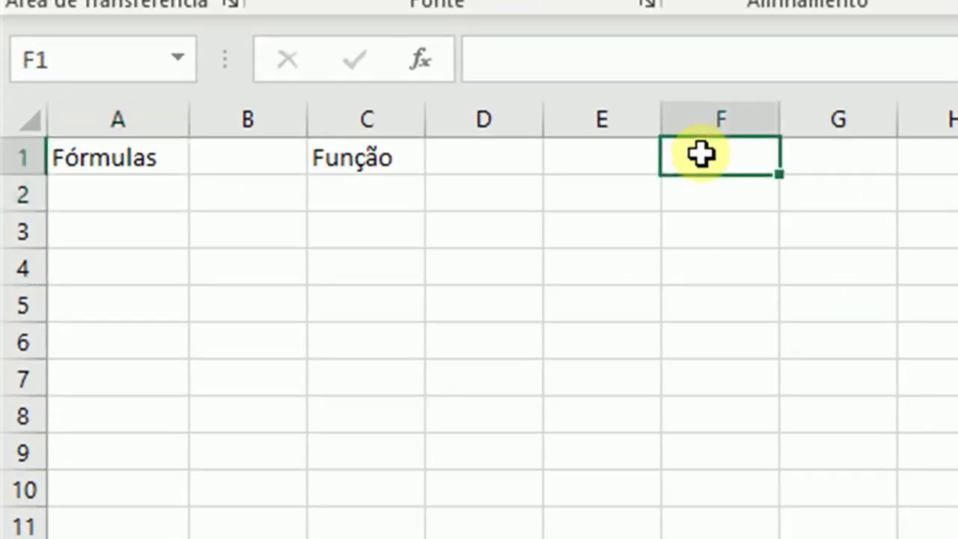
{"action": "type", "text": "10"}
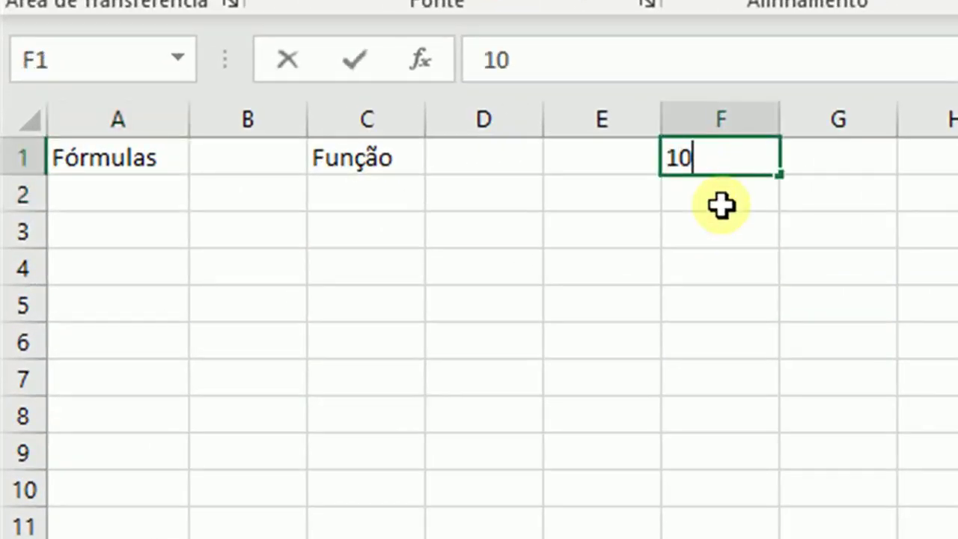
{"action": "key", "text": "Return"}
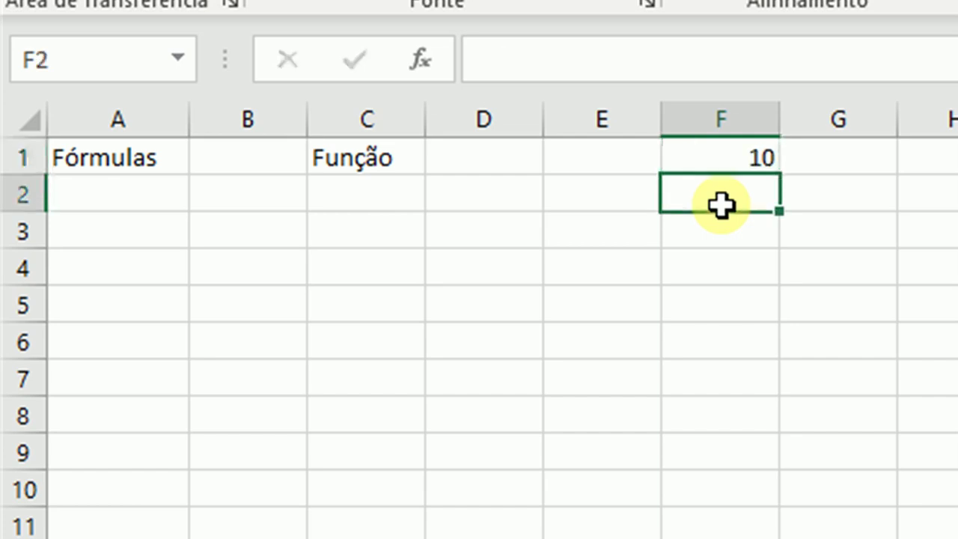
{"action": "type", "text": "5"}
{"action": "key", "text": "Return"}
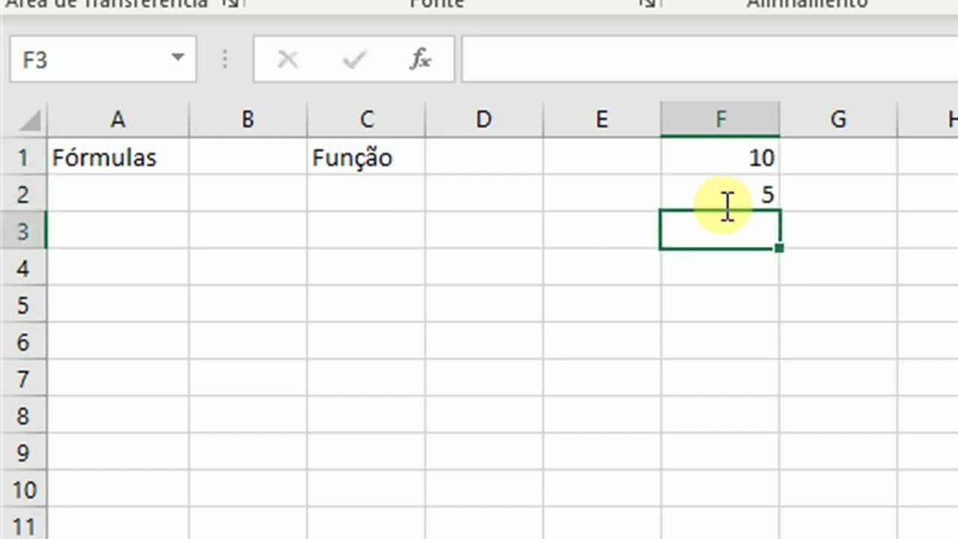
{"action": "left_click", "coordinate": [754, 305]}
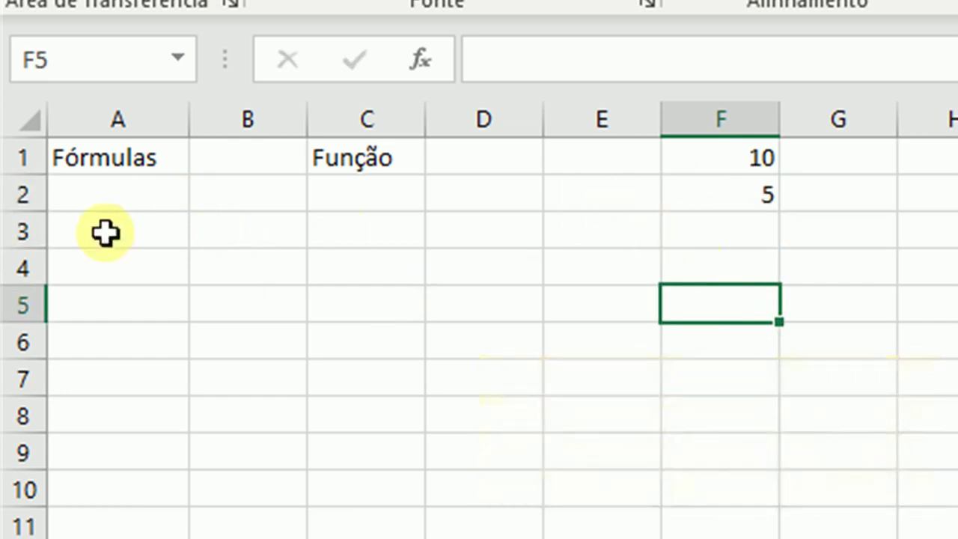
- Enter the formula =10+5 in cell A2 under the "Fórmulas" heading
{"action": "left_click", "coordinate": [107, 197]}
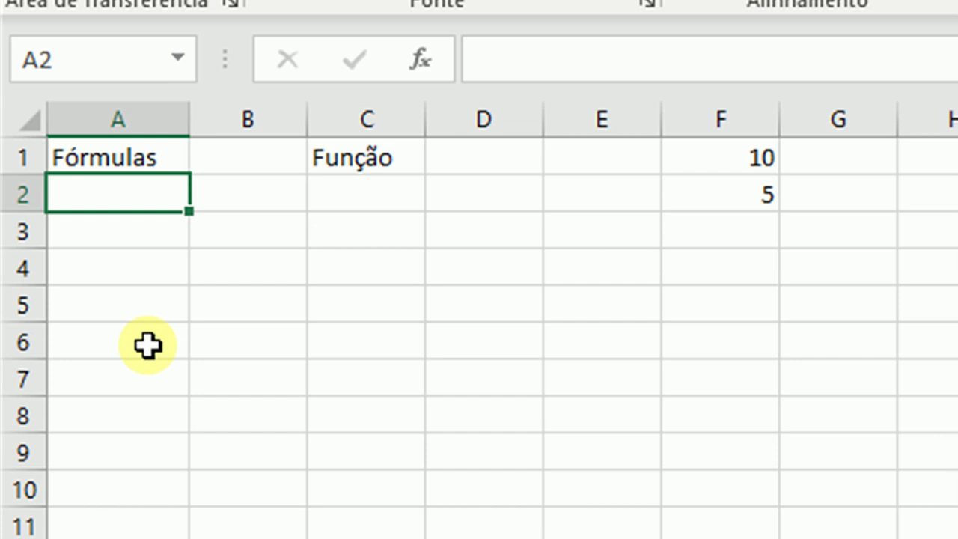
{"action": "type", "text": "="}
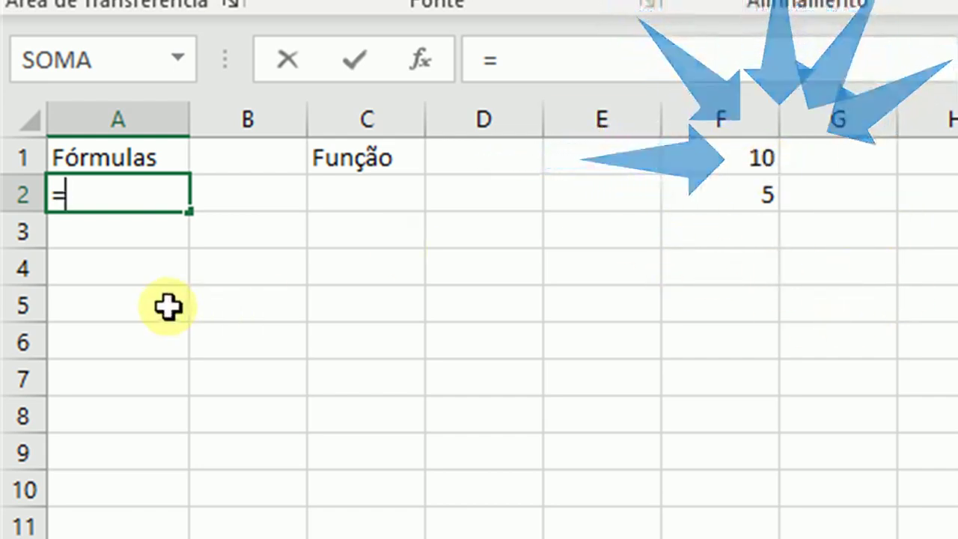
{"action": "type", "text": "10+5"}
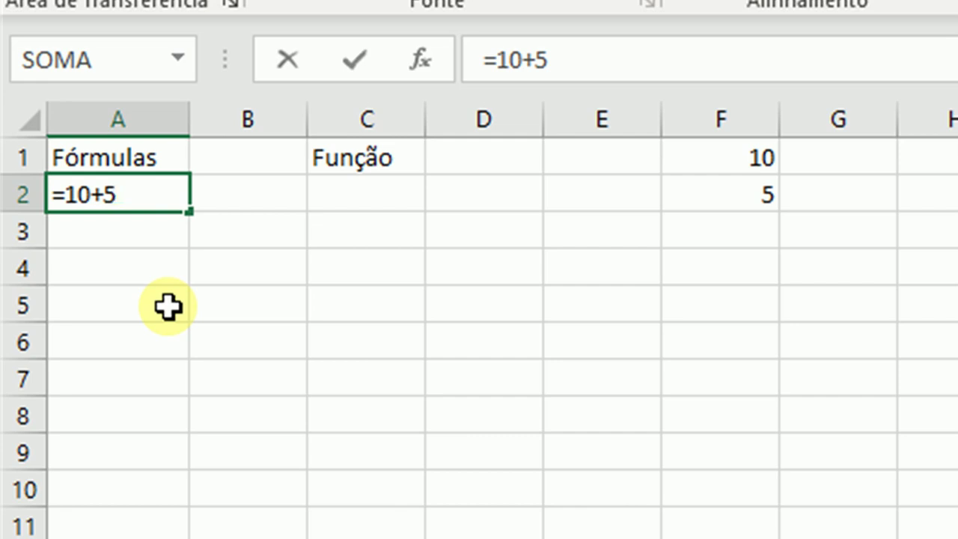
{"action": "key", "text": "Return"}
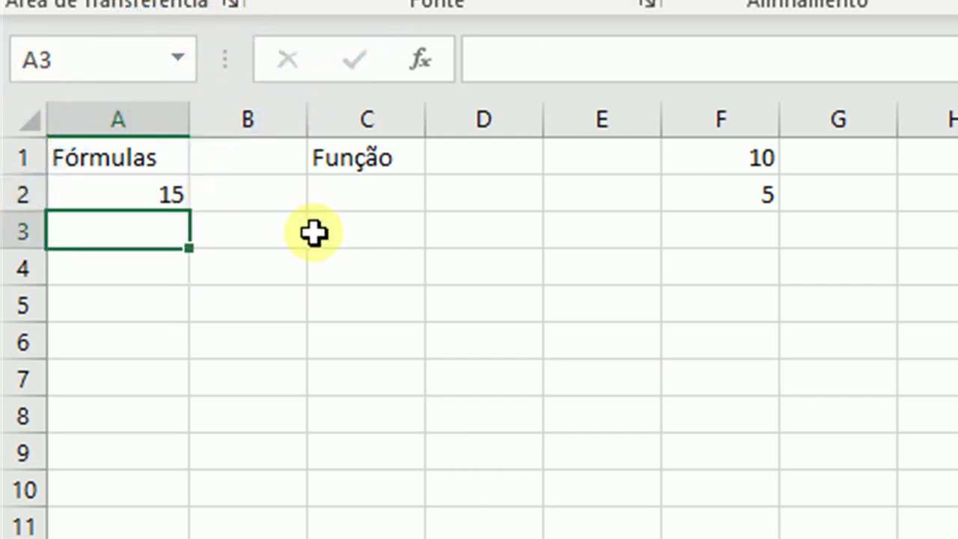
- Inspect the formula in cell A2 and compare it with the values in F1 and F2
{"action": "left_click", "coordinate": [142, 192]}
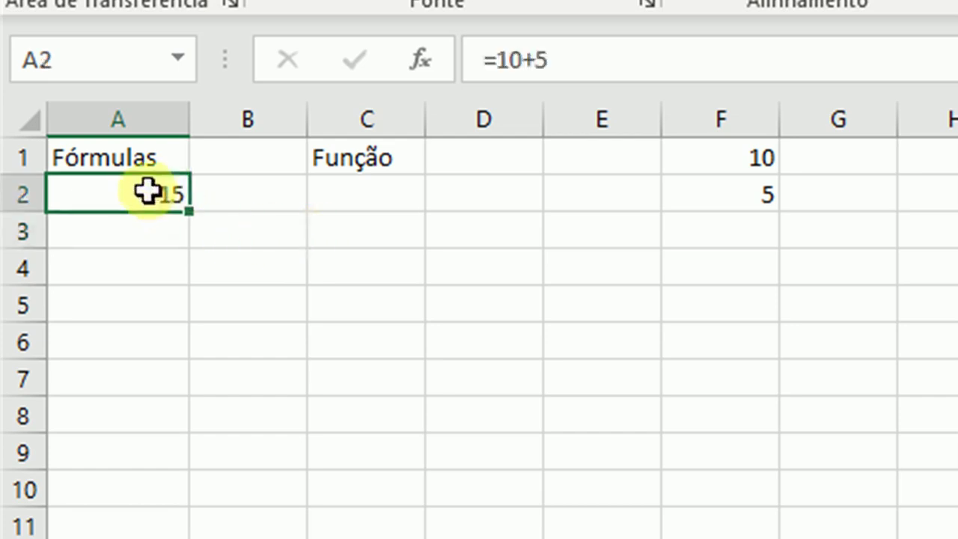
{"action": "double_click", "coordinate": [153, 194]}
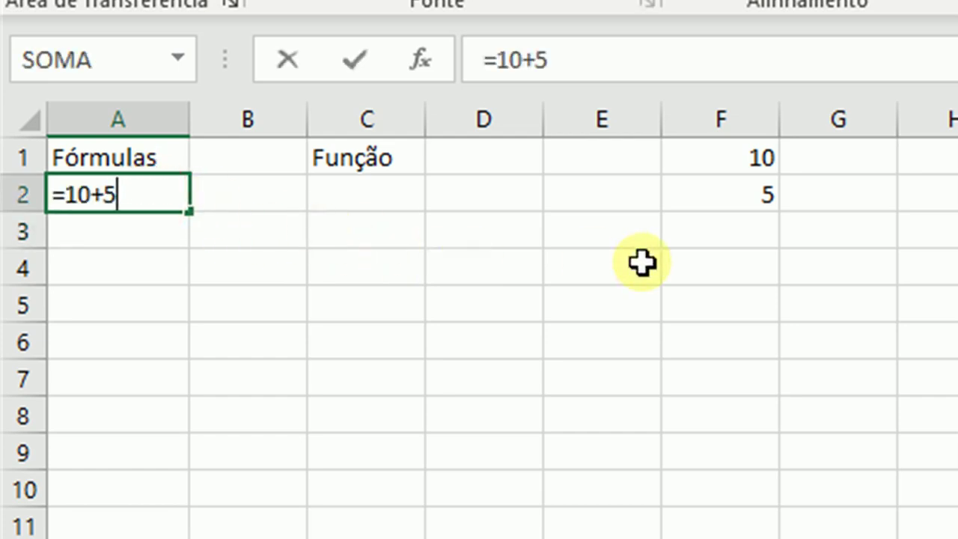
{"action": "left_click", "coordinate": [745, 158]}
{"action": "left_click", "coordinate": [742, 194]}
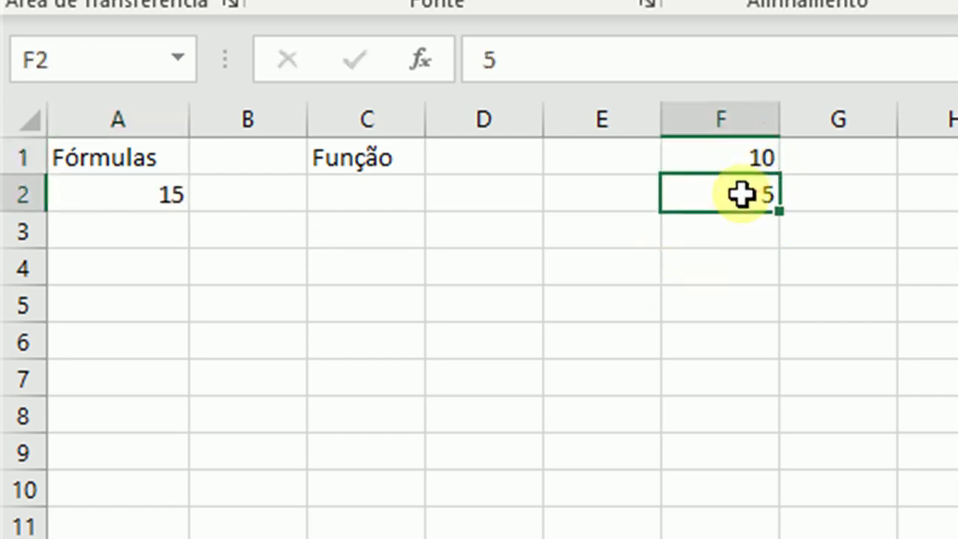
{"action": "left_click", "coordinate": [743, 156]}
{"action": "left_click", "coordinate": [742, 191]}
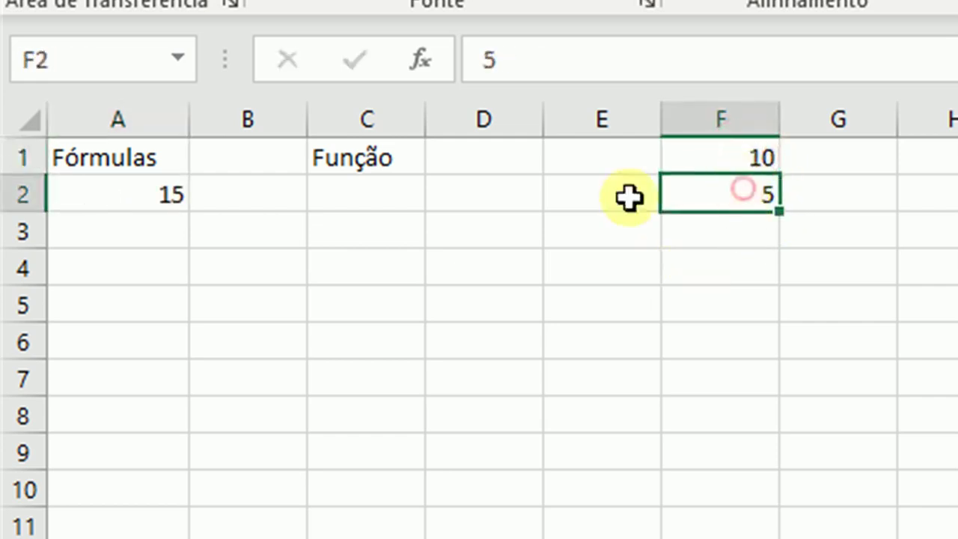
- Replace the first number of the formula in cell A2 so that it reads =9+5
{"action": "double_click", "coordinate": [176, 197]}
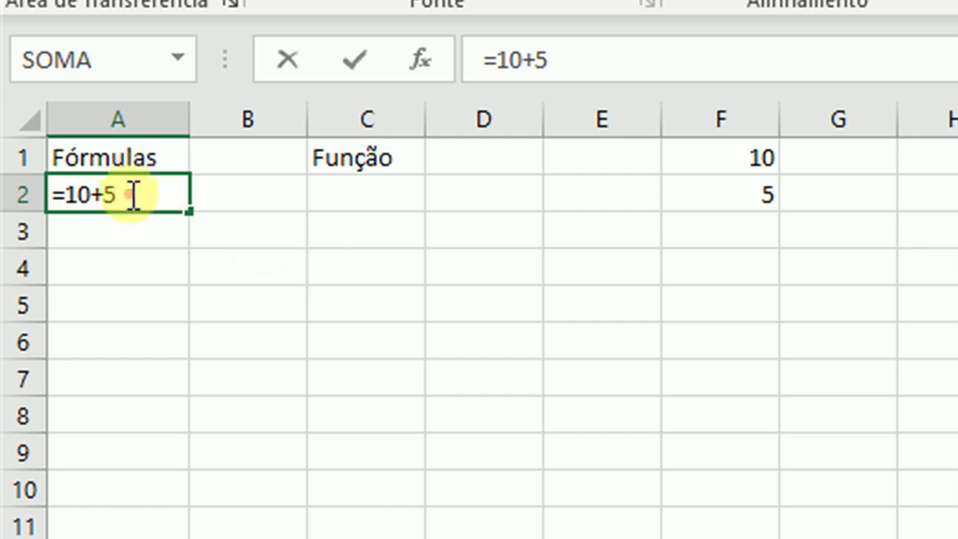
{"action": "left_click", "coordinate": [92, 194]}
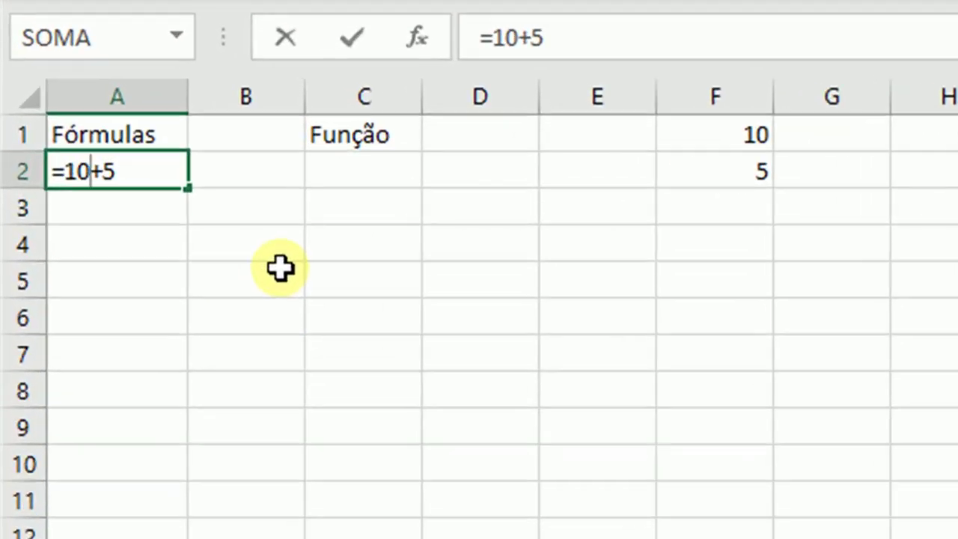
{"action": "key", "text": "BackSpace"}
{"action": "key", "text": "BackSpace"}
{"action": "type", "text": "9"}
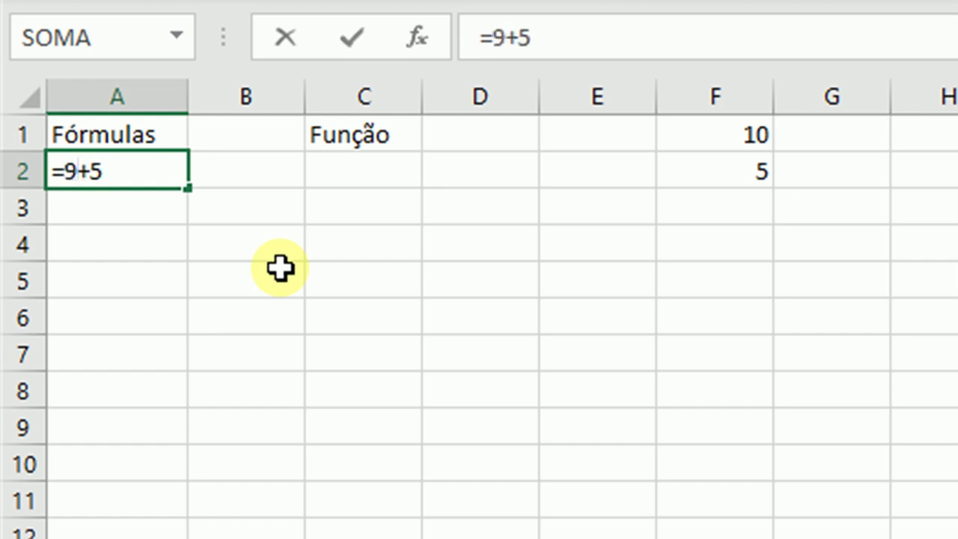
{"action": "key", "text": "Return"}
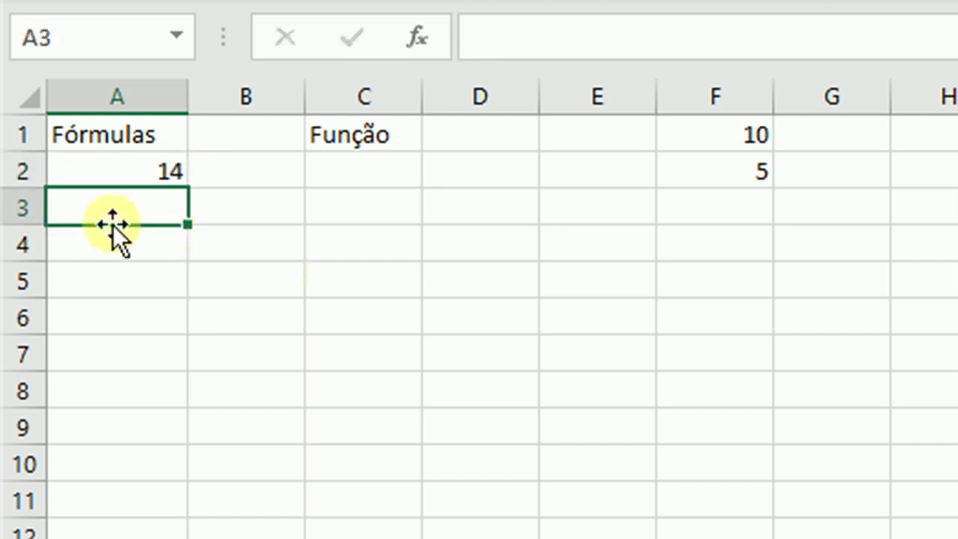
- Set the first number of the formula in cell A2 back to 10, giving =10+5
{"action": "left_click", "coordinate": [131, 168]}
{"action": "double_click", "coordinate": [140, 168]}
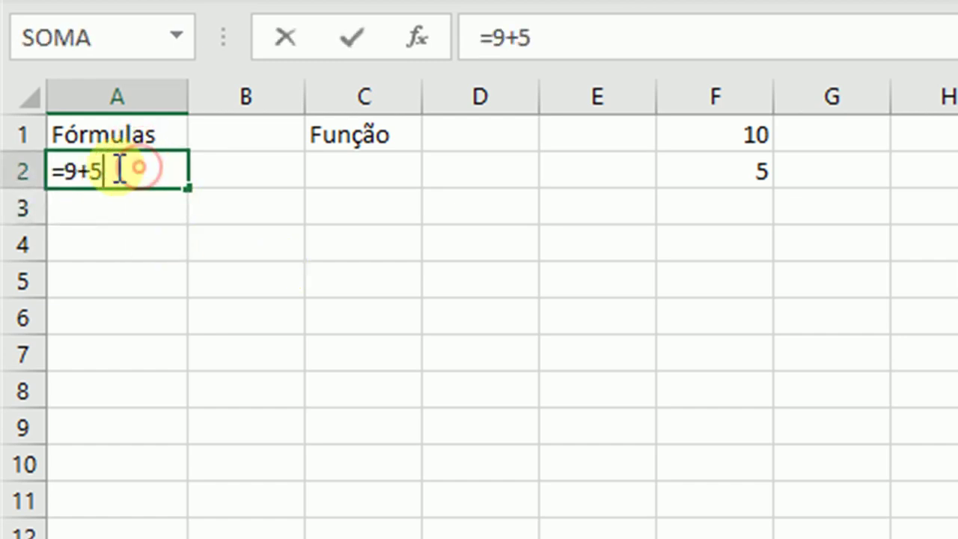
{"action": "left_click", "coordinate": [78, 169]}
{"action": "key", "text": "BackSpace"}
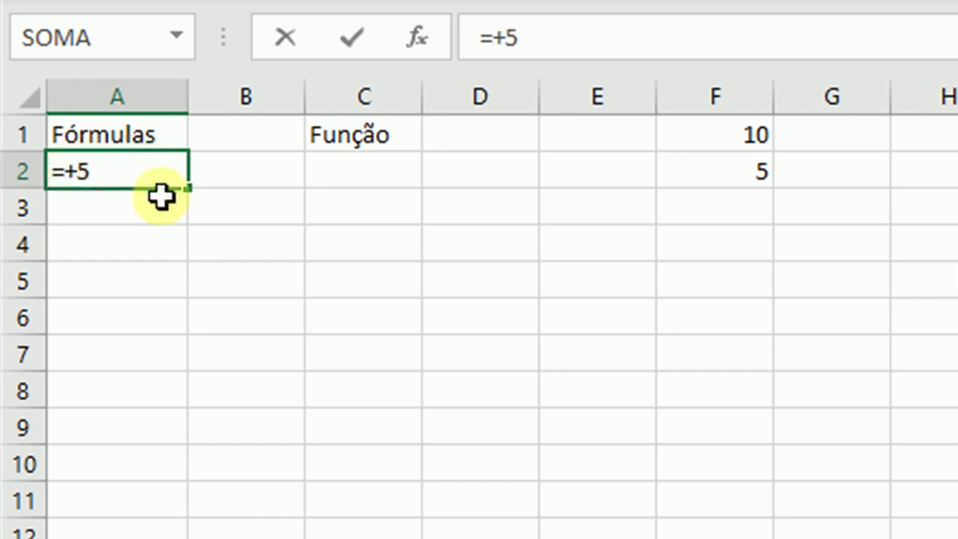
{"action": "type", "text": "10"}
{"action": "key", "text": "Return"}
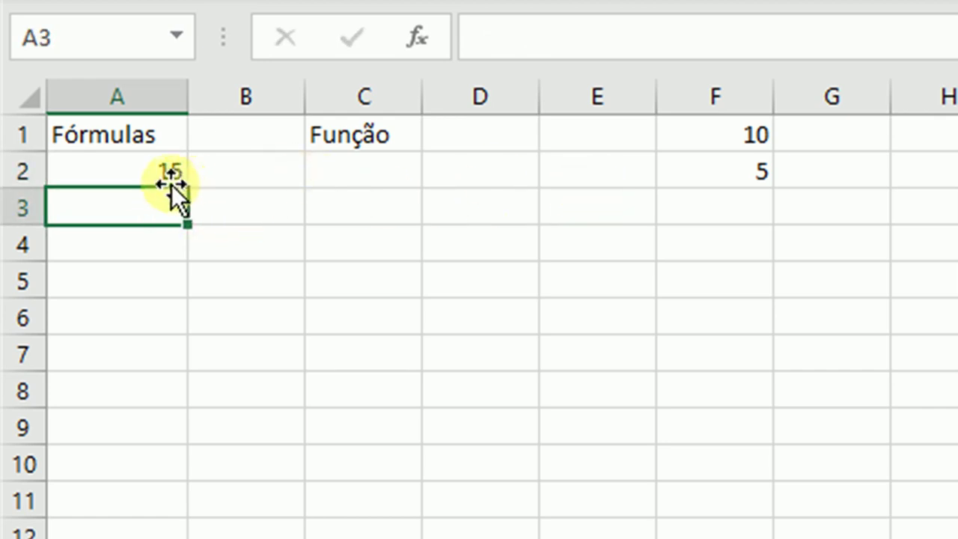
- Check the formula in cell A2 against the source values by selecting the range F1:F2
{"action": "left_click", "coordinate": [163, 169]}
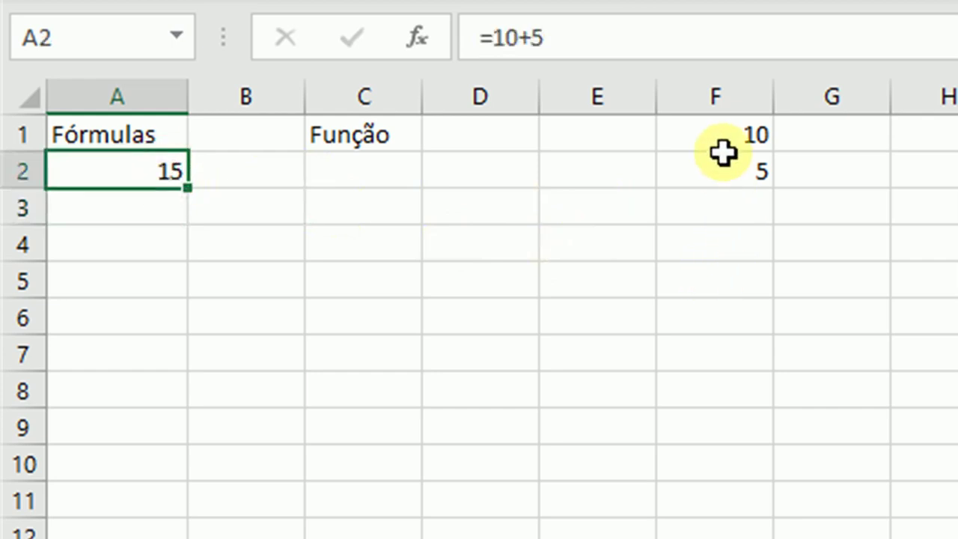
{"action": "left_click_drag", "start_coordinate": [721, 133], "coordinate": [718, 167]}
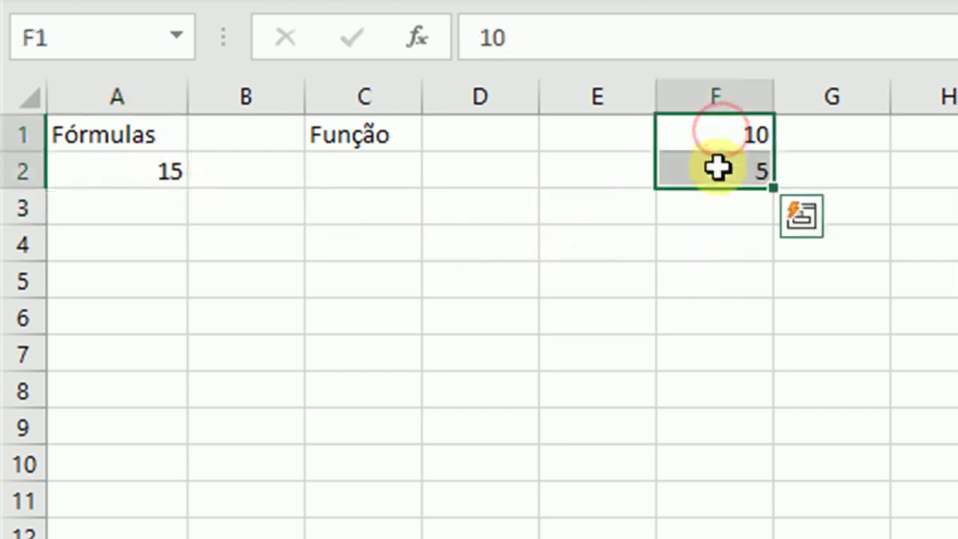
- Replace the value in cell F1 with 20 and the value in cell F2 with 7
{"action": "left_click", "coordinate": [869, 183]}
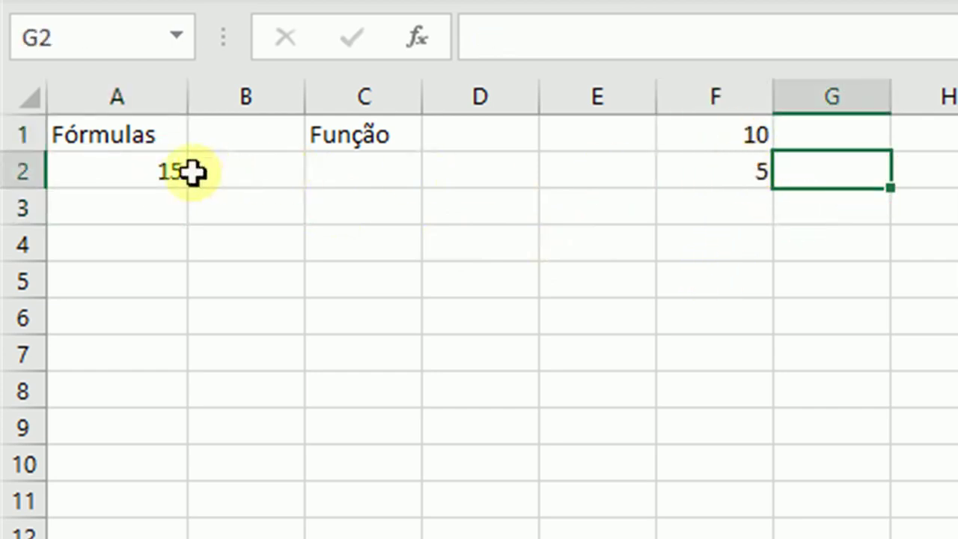
{"action": "left_click", "coordinate": [153, 173]}
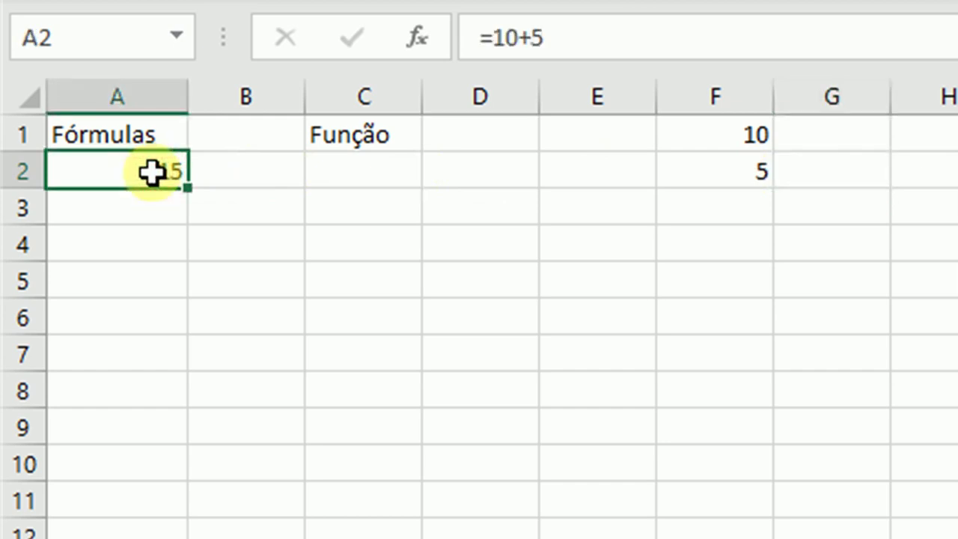
{"action": "left_click", "coordinate": [721, 136]}
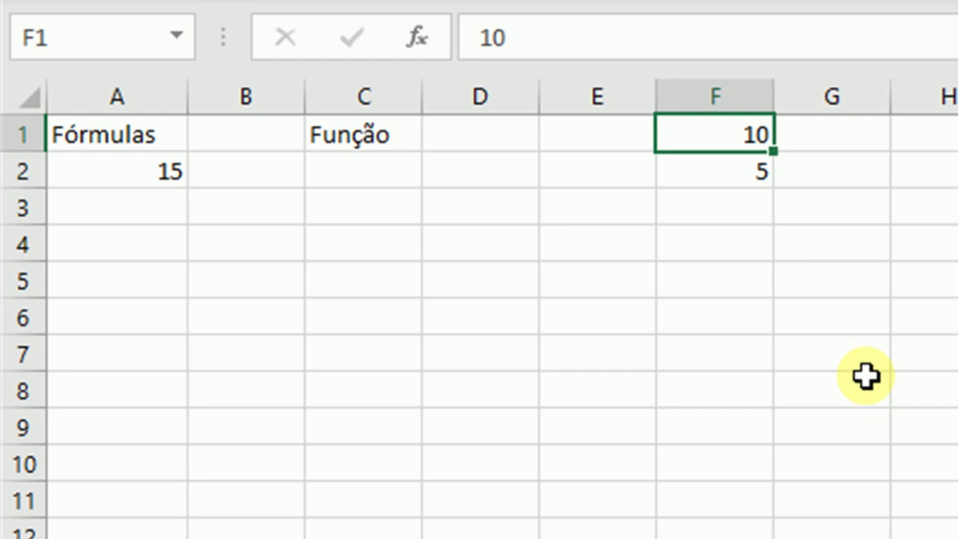
{"action": "key", "text": "Delete"}
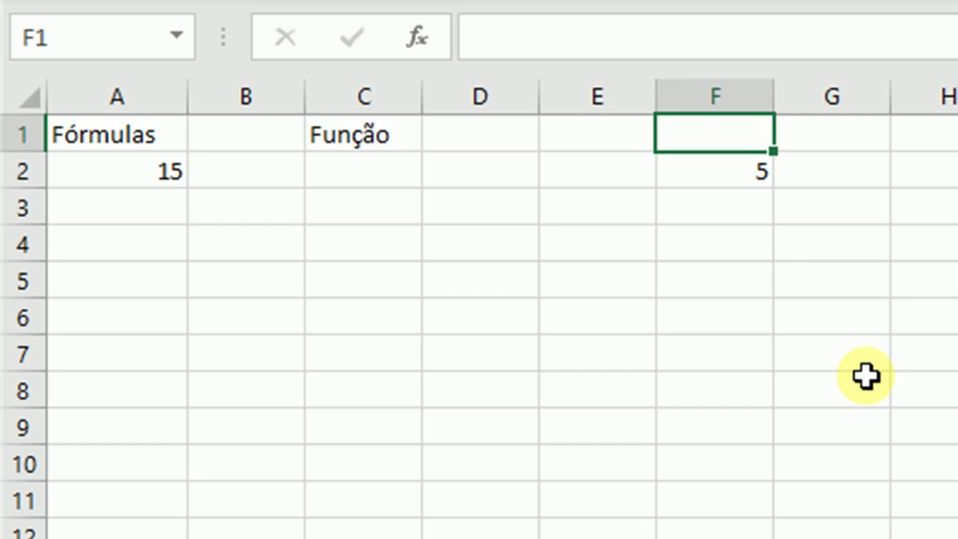
{"action": "type", "text": "20"}
{"action": "key", "text": "Return"}
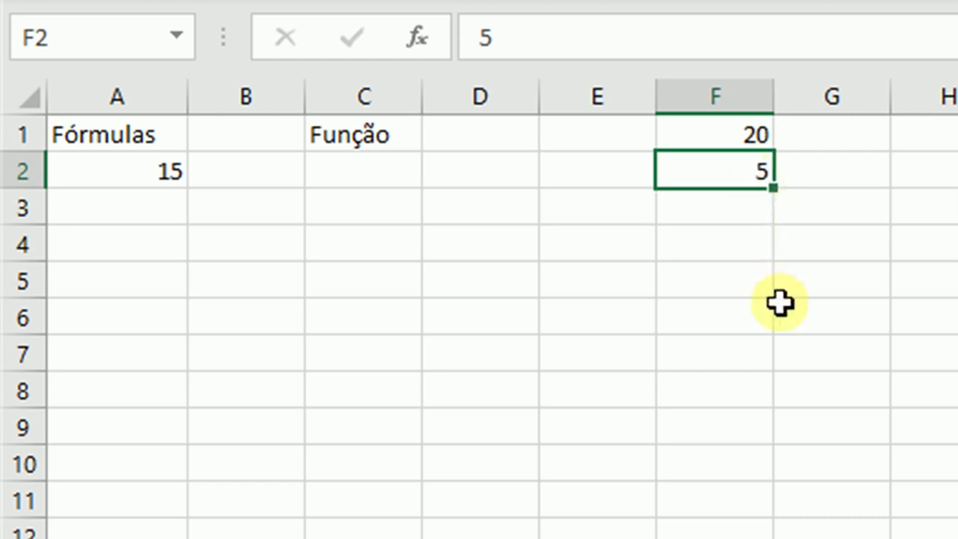
{"action": "key", "text": "Delete"}
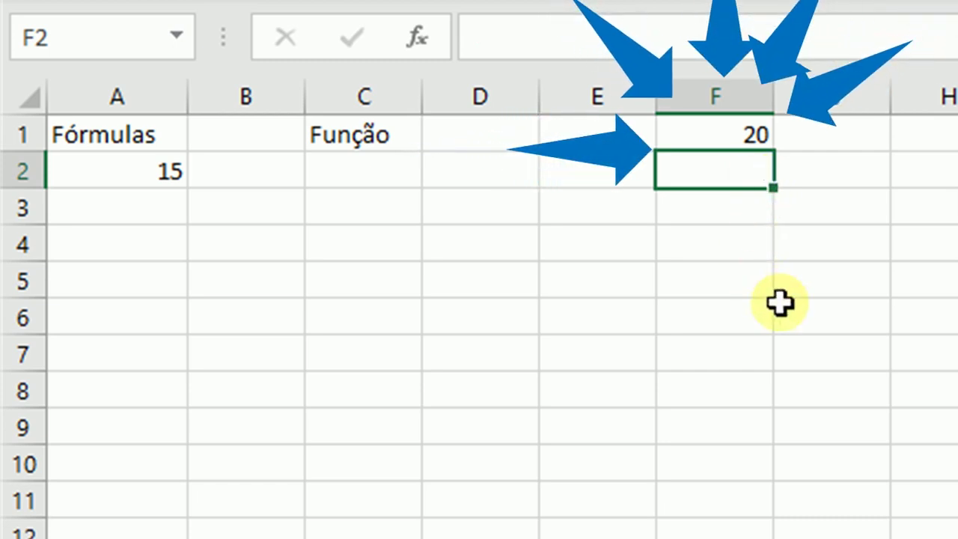
{"action": "type", "text": "7"}
{"action": "key", "text": "Return"}
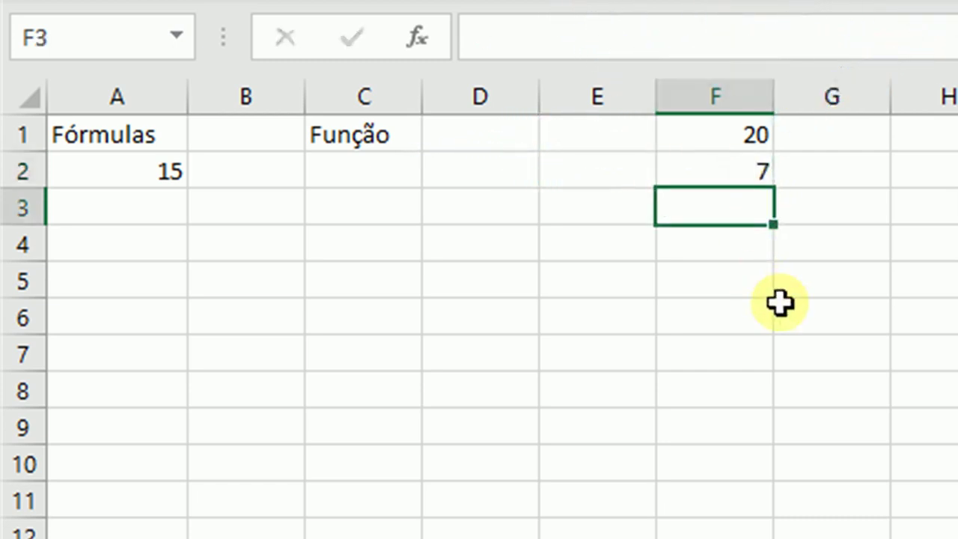
- Compare the new values in F1 and F2 with the typed-number formula in cell A2
{"action": "left_click", "coordinate": [745, 131]}
{"action": "left_click", "coordinate": [742, 168]}
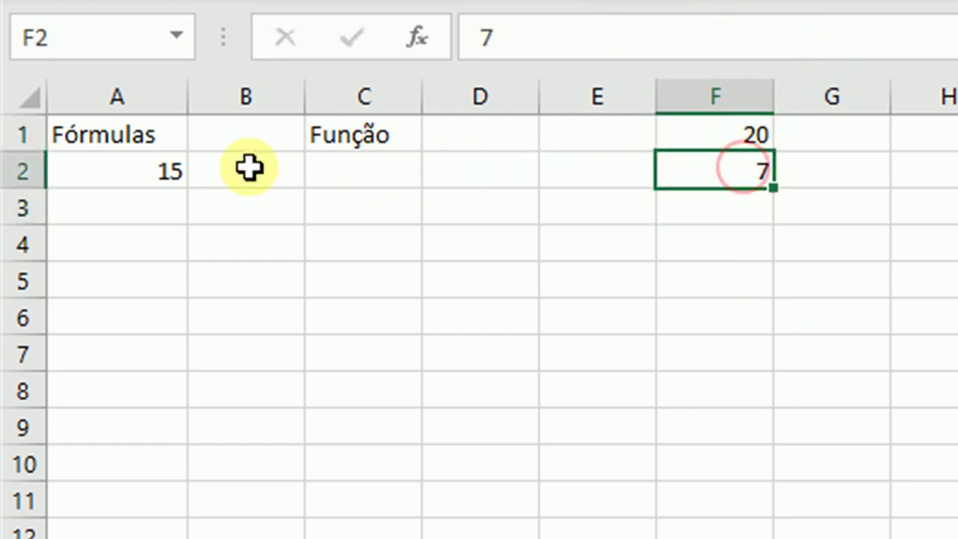
{"action": "left_click", "coordinate": [158, 171]}
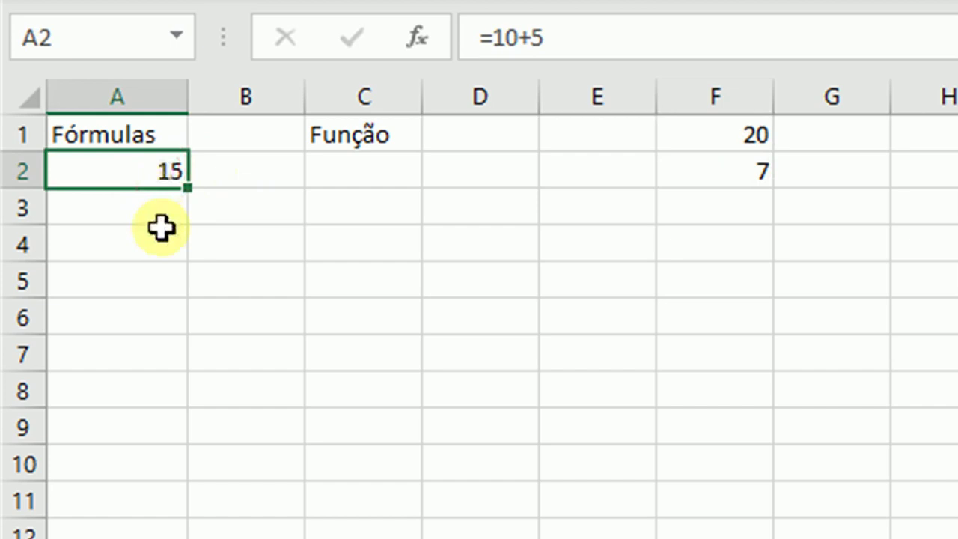
{"action": "double_click", "coordinate": [142, 177]}
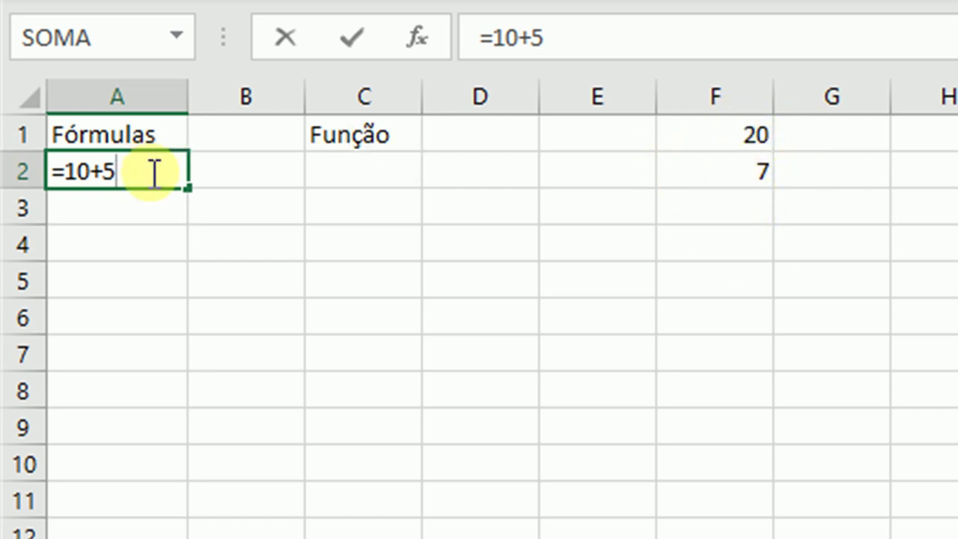
{"action": "key", "text": "Return"}
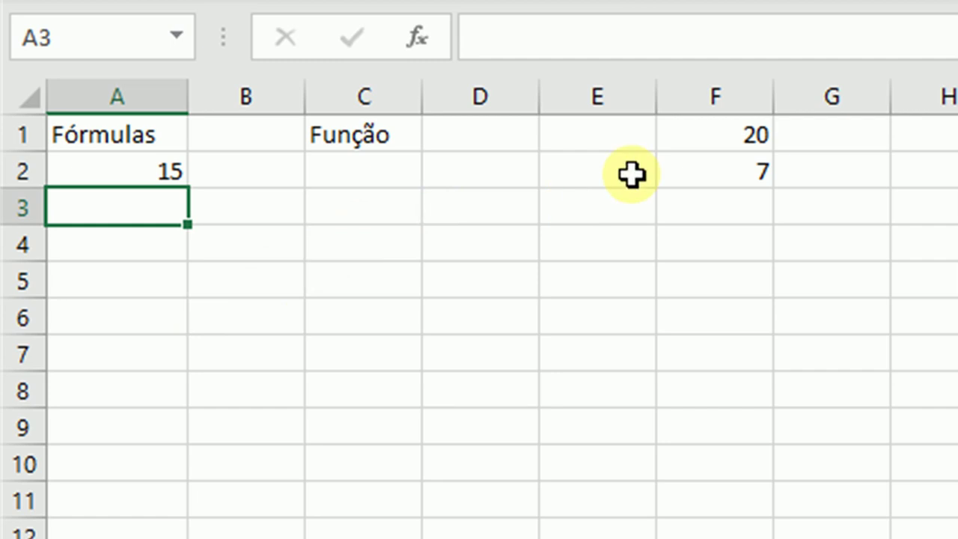
- Examine the cell addresses and contents of F1 and F2 by selecting them alternately
{"action": "left_click", "coordinate": [723, 133]}
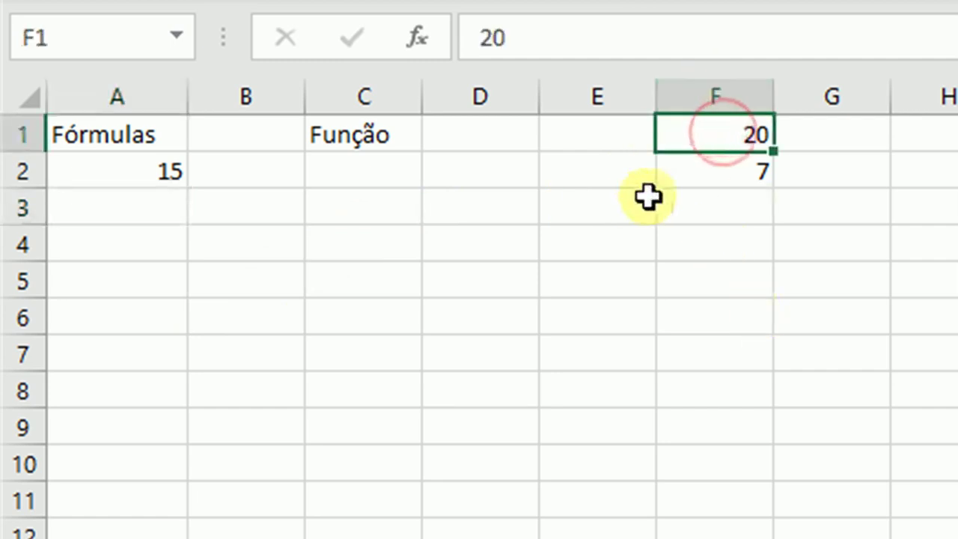
{"action": "left_click", "coordinate": [770, 201]}
{"action": "left_click", "coordinate": [646, 254]}
{"action": "left_click", "coordinate": [928, 277]}
{"action": "left_click", "coordinate": [927, 246]}
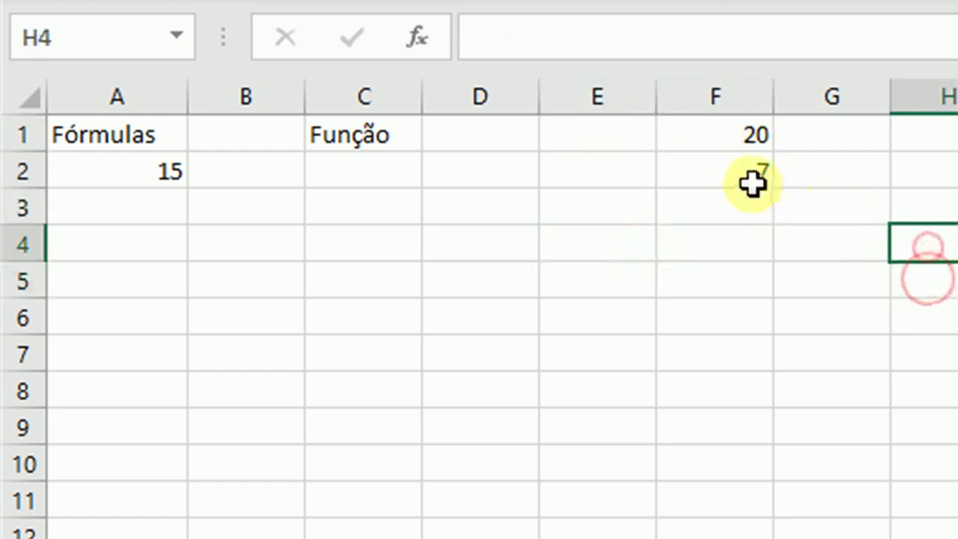
{"action": "left_click", "coordinate": [741, 132]}
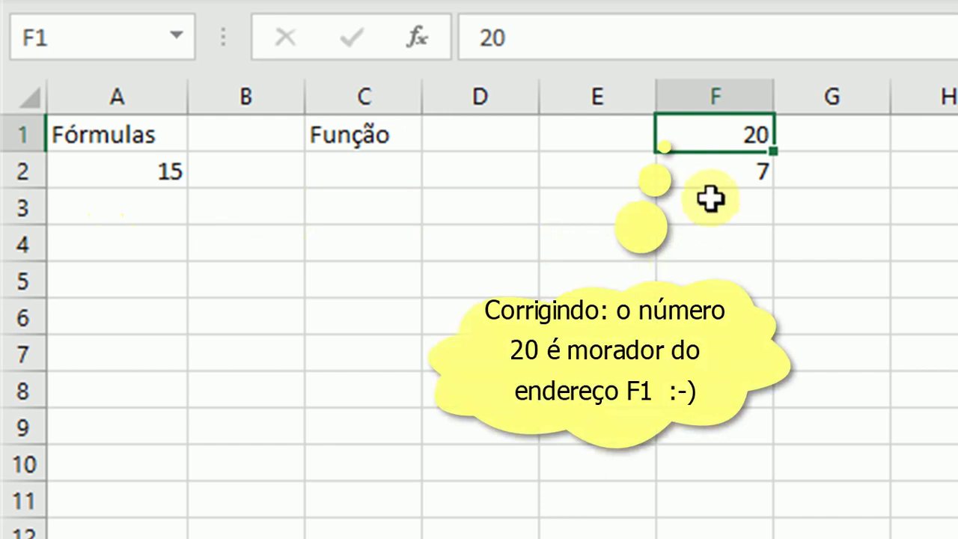
{"action": "left_click", "coordinate": [709, 171]}
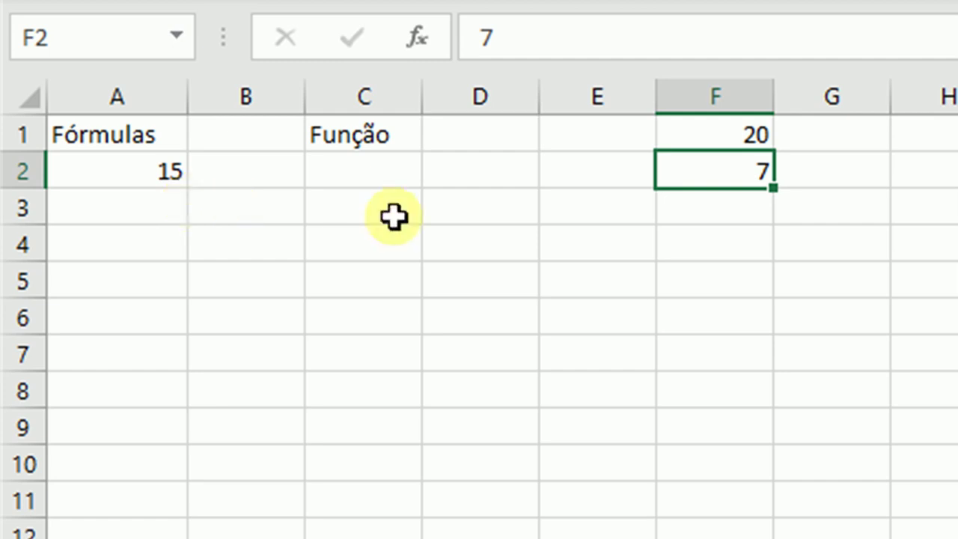
{"action": "left_click", "coordinate": [712, 136]}
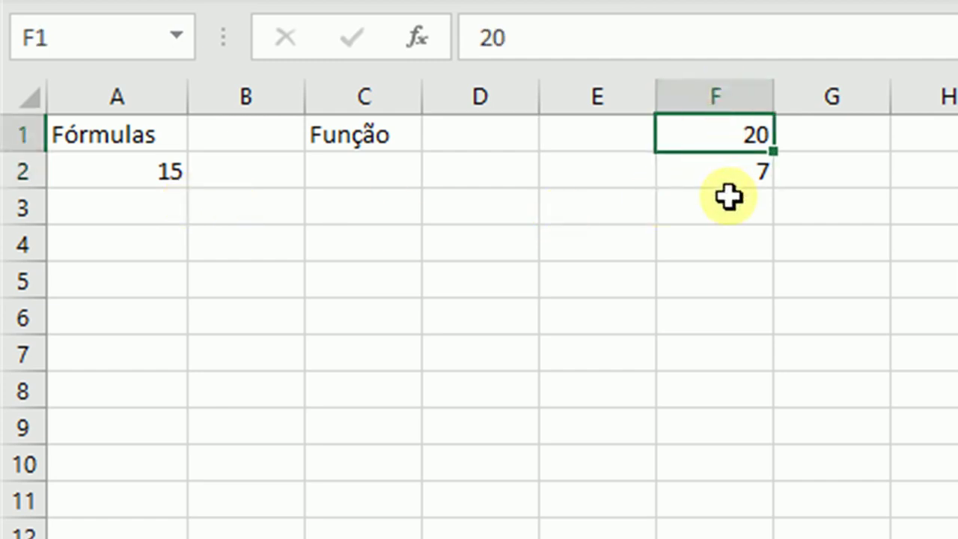
{"action": "left_click", "coordinate": [734, 132]}
{"action": "left_click", "coordinate": [739, 171]}
{"action": "left_click", "coordinate": [727, 136]}
{"action": "left_click", "coordinate": [727, 159]}
{"action": "left_click", "coordinate": [724, 139]}
{"action": "left_click", "coordinate": [723, 160]}
{"action": "left_click", "coordinate": [717, 142]}
{"action": "left_click", "coordinate": [717, 163]}
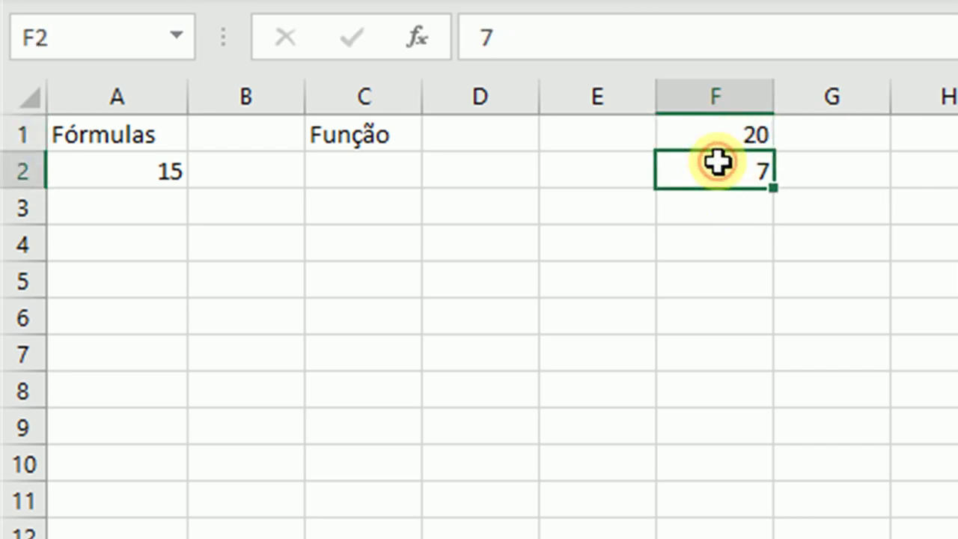
- Enter the formula =F1+F2 in cell A3, below the typed-number formula
{"action": "left_click", "coordinate": [142, 178]}
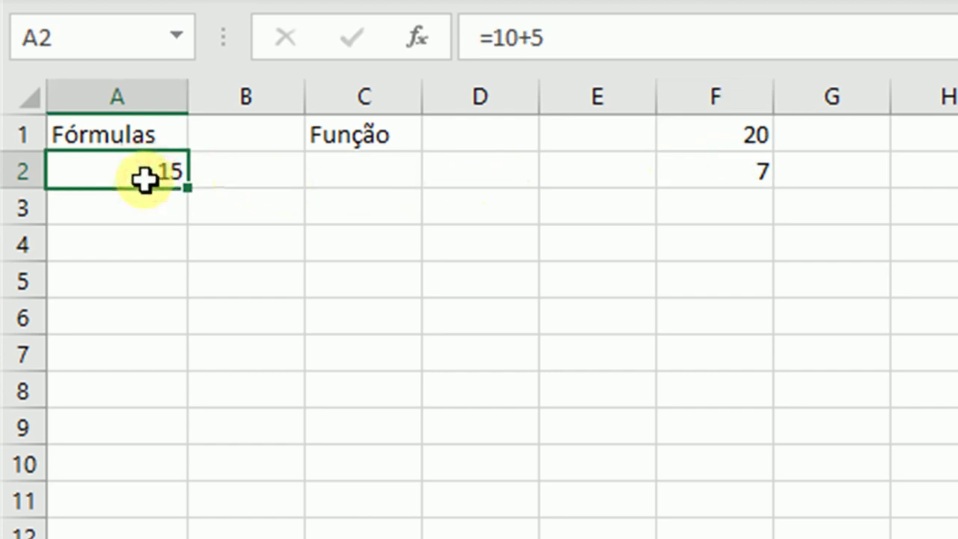
{"action": "left_click", "coordinate": [104, 211]}
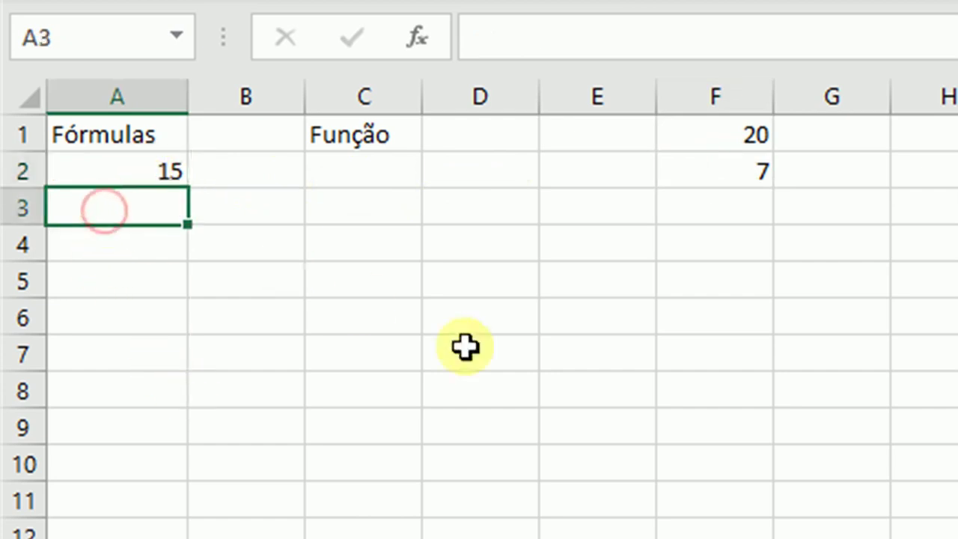
{"action": "type", "text": "="}
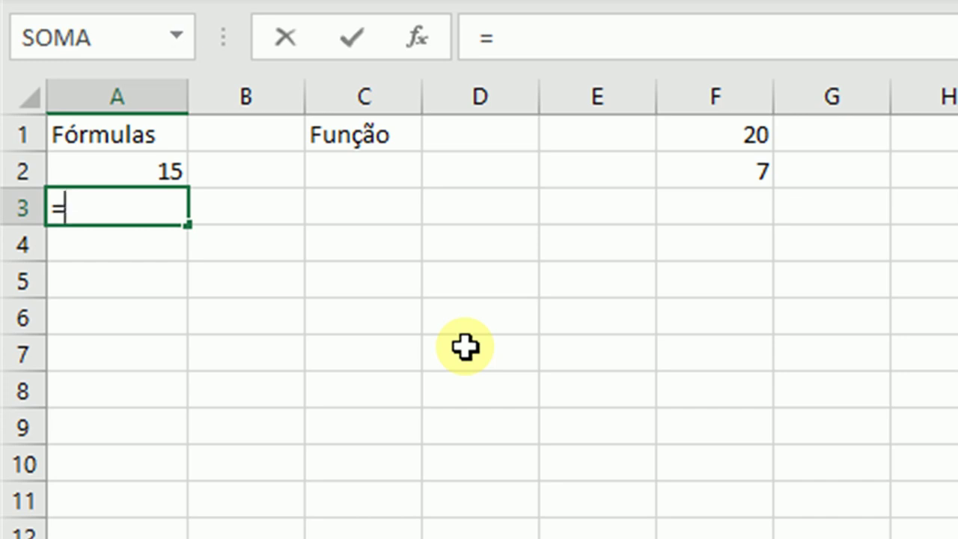
{"action": "left_click", "coordinate": [710, 135]}
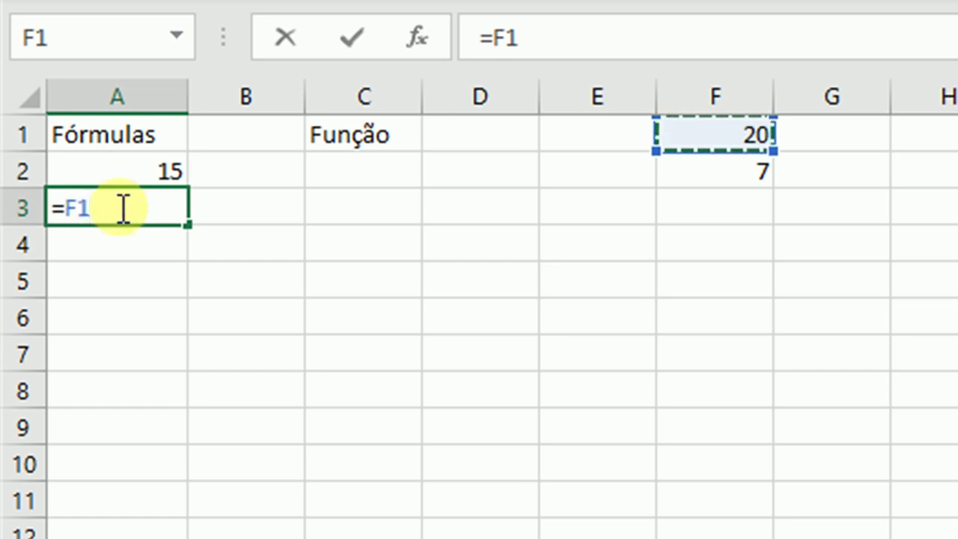
{"action": "type", "text": "+"}
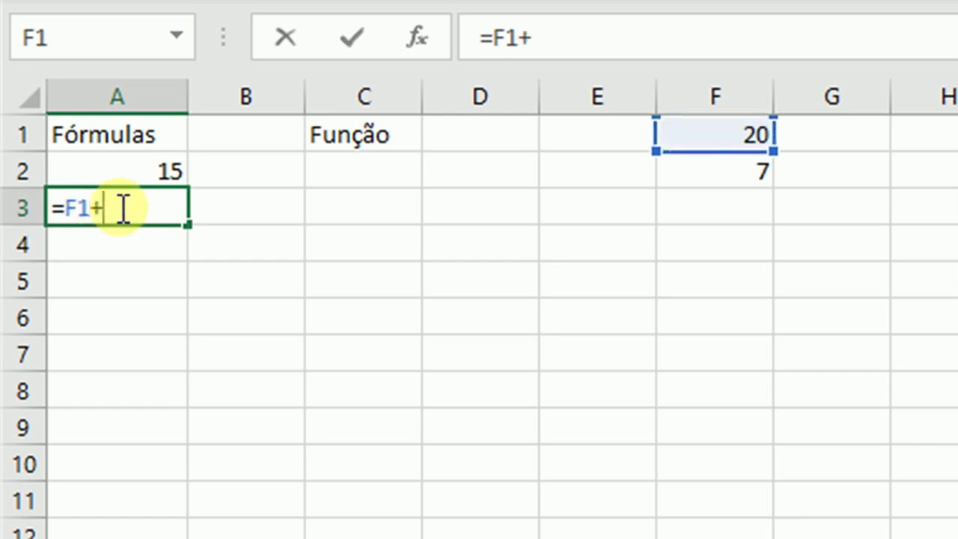
{"action": "left_click", "coordinate": [715, 172]}
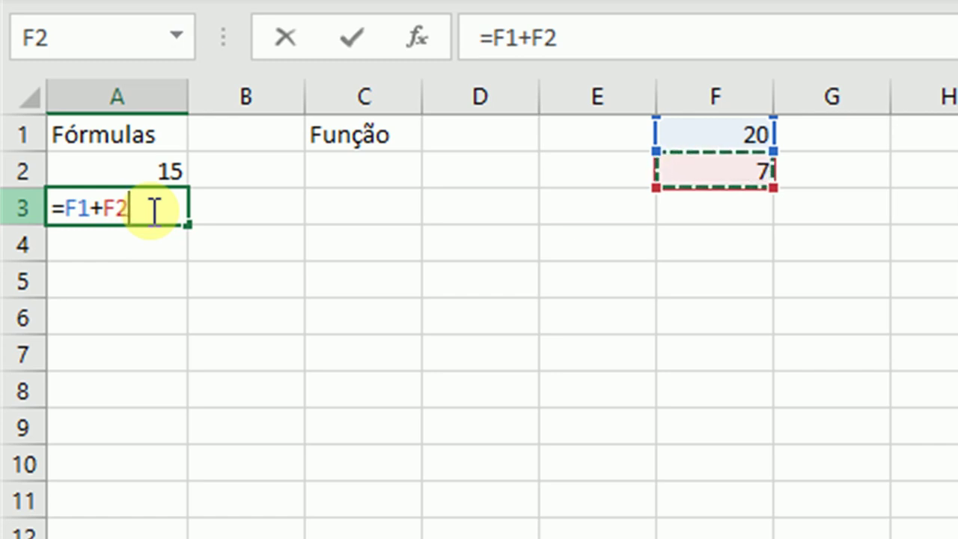
{"action": "key", "text": "Return"}
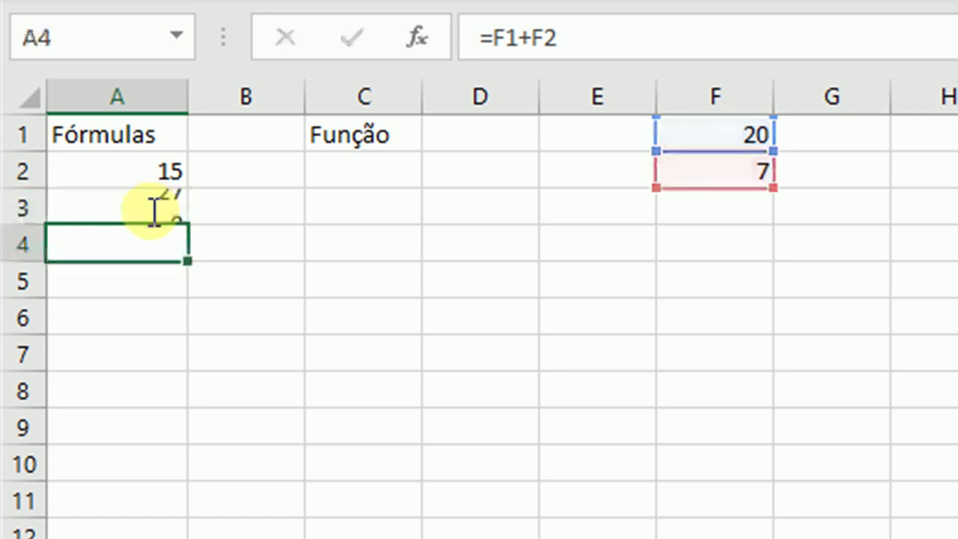
- Inspect the cell references in the formula in A3 and its result
{"action": "left_click", "coordinate": [168, 204]}
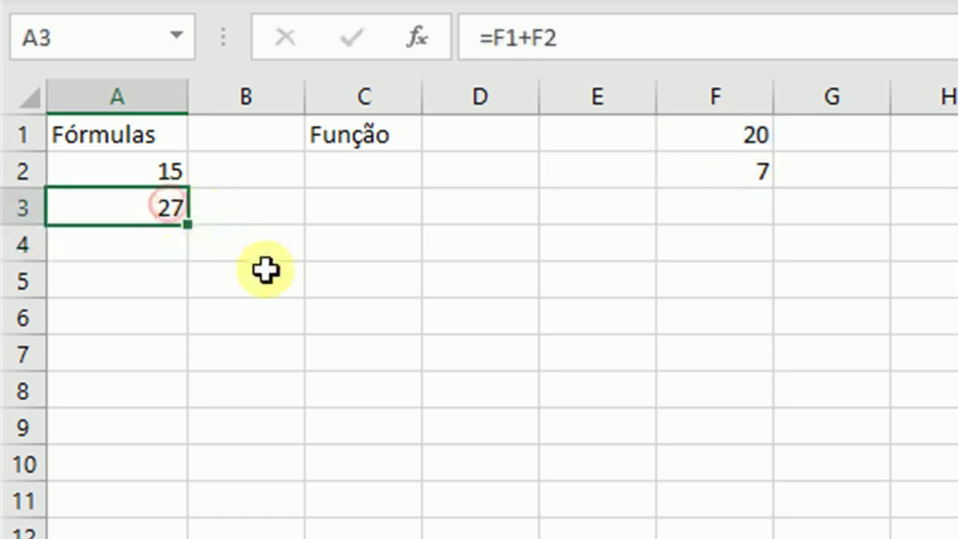
{"action": "double_click", "coordinate": [139, 210]}
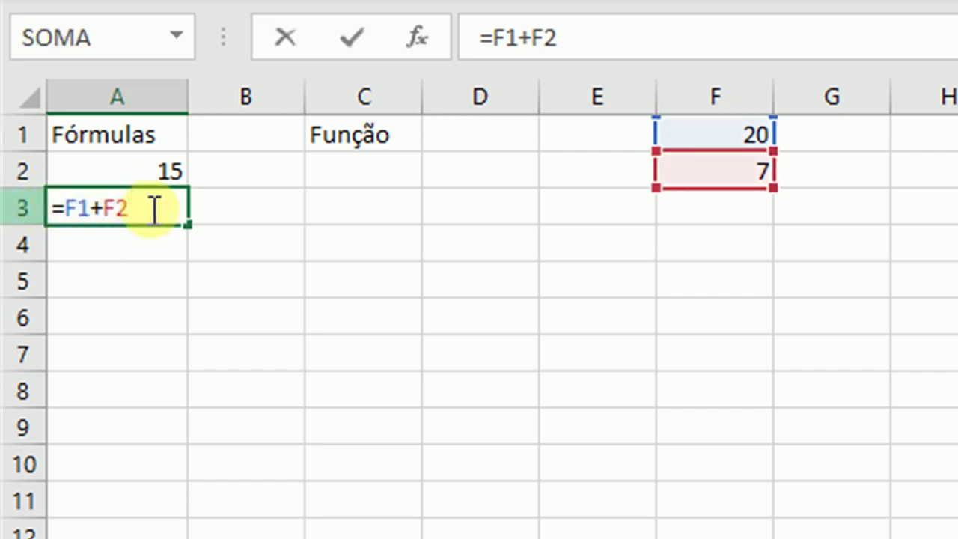
{"action": "key", "text": "Return"}
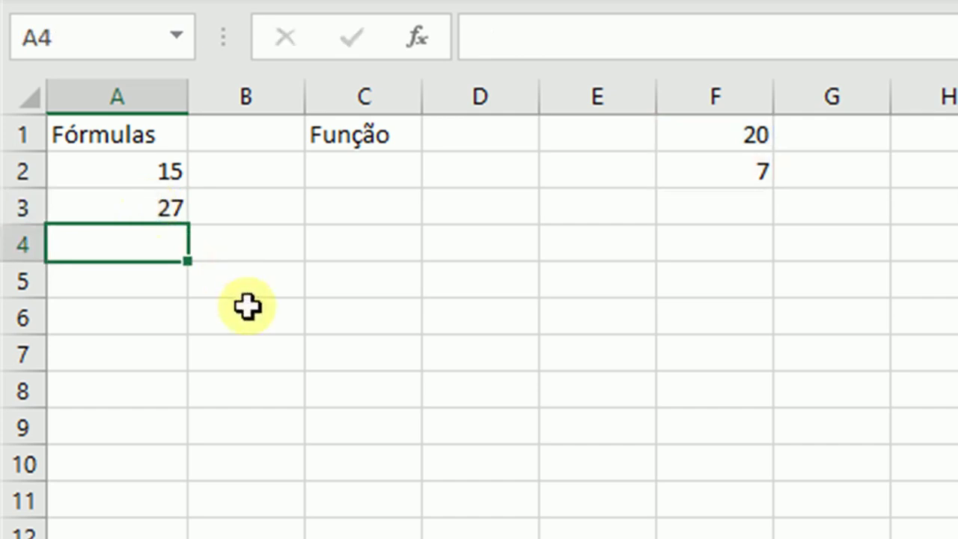
{"action": "left_click", "coordinate": [140, 208]}
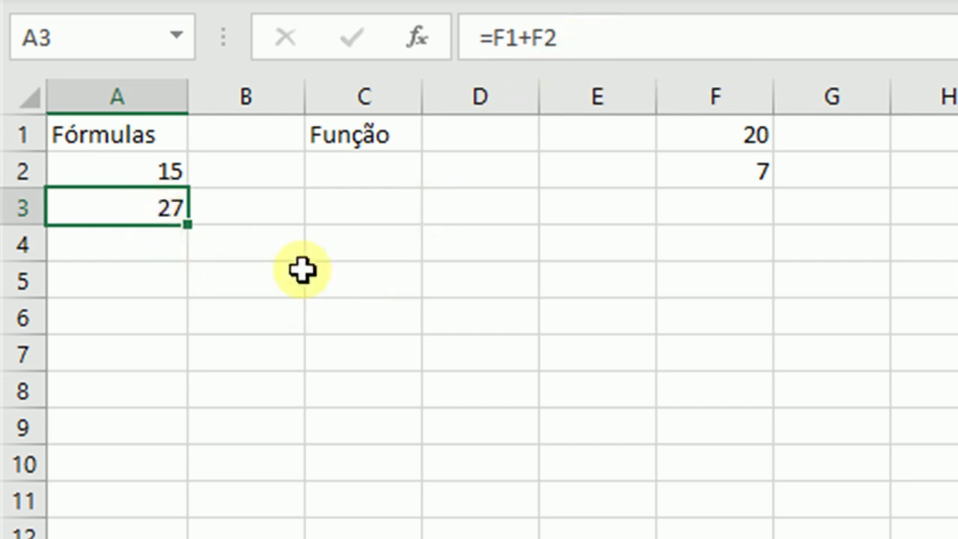
{"action": "left_click", "coordinate": [331, 225]}
{"action": "left_click", "coordinate": [237, 174]}
{"action": "left_click", "coordinate": [235, 208]}
{"action": "left_click", "coordinate": [124, 252]}
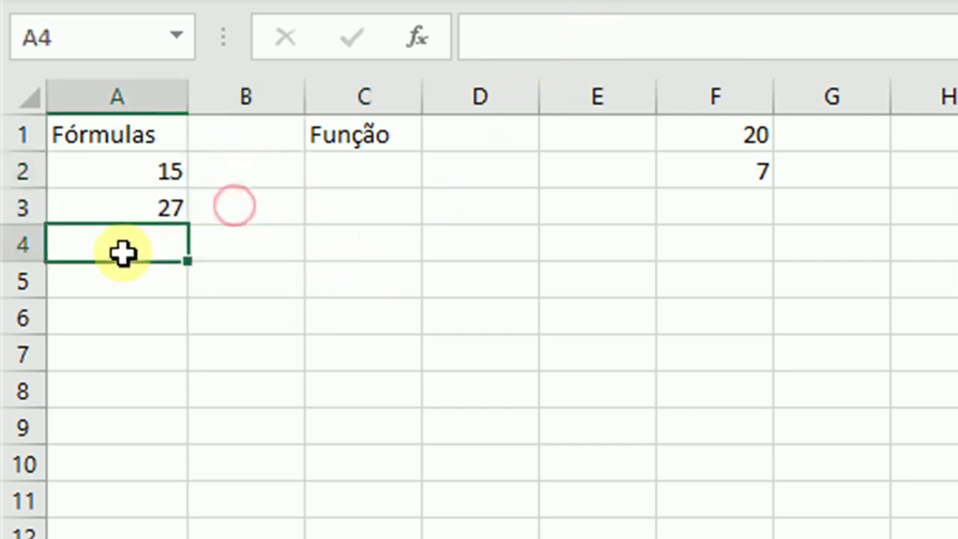
{"action": "left_click", "coordinate": [224, 248]}
{"action": "left_click", "coordinate": [349, 233]}
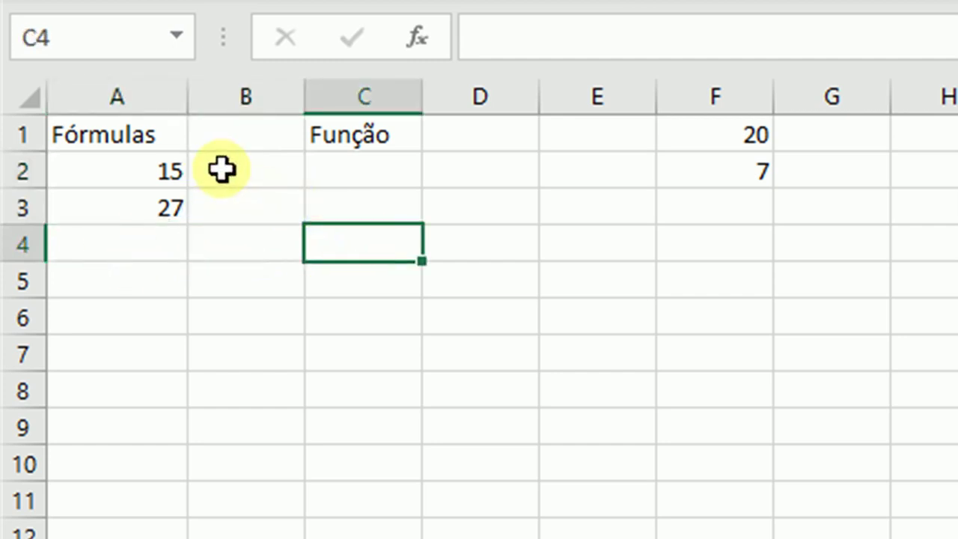
- Check the source values in F1 and F2, and replace the value in F2 with 3
{"action": "left_click", "coordinate": [755, 132]}
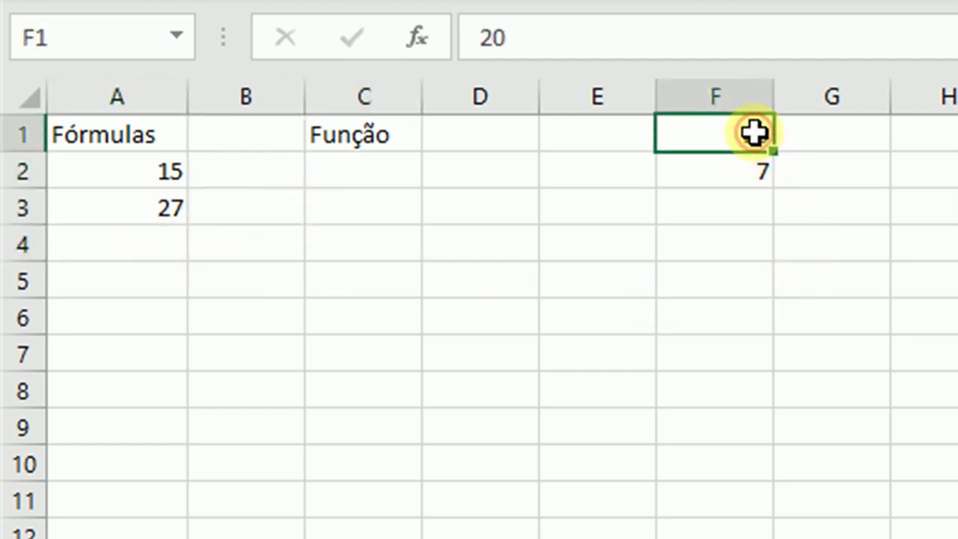
{"action": "left_click", "coordinate": [748, 171]}
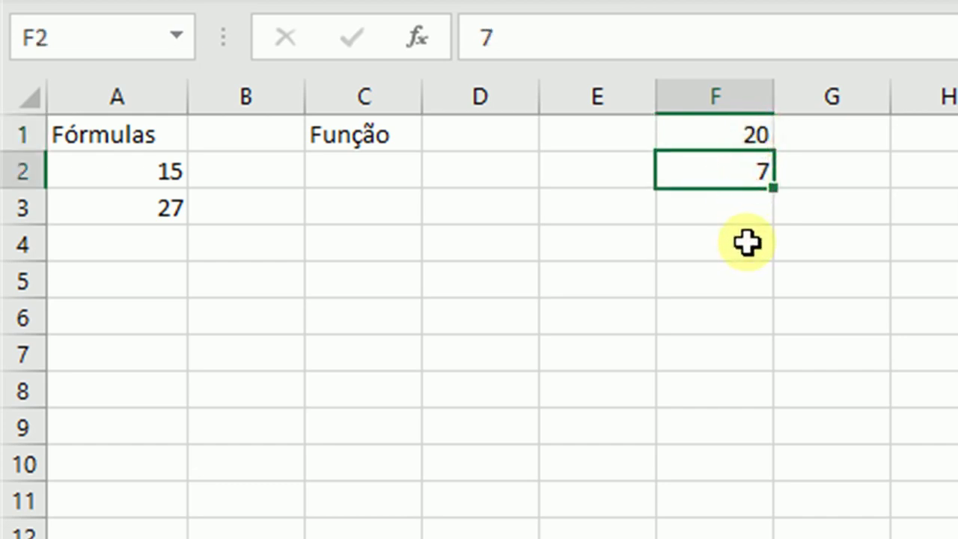
{"action": "left_click", "coordinate": [924, 201]}
{"action": "left_click", "coordinate": [813, 315]}
{"action": "left_click", "coordinate": [709, 171]}
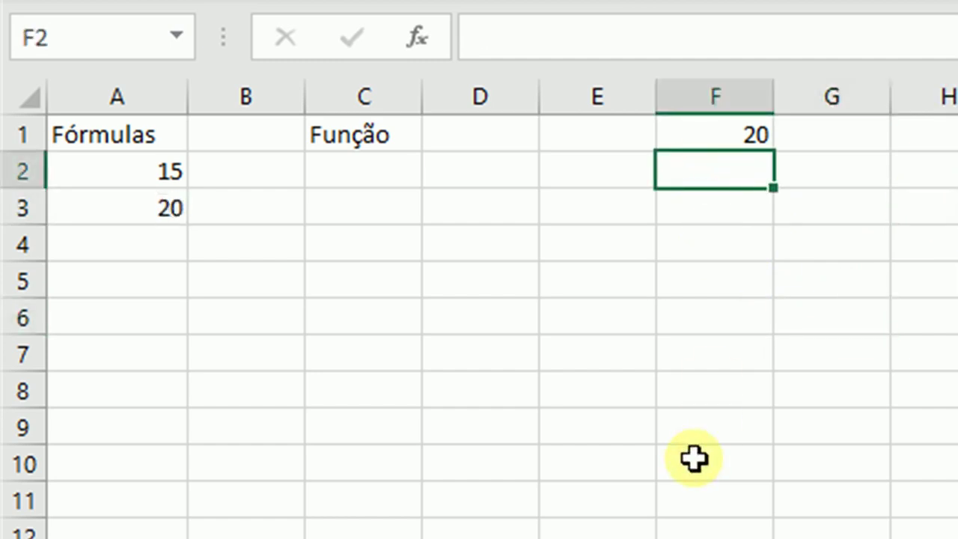
{"action": "type", "text": "3"}
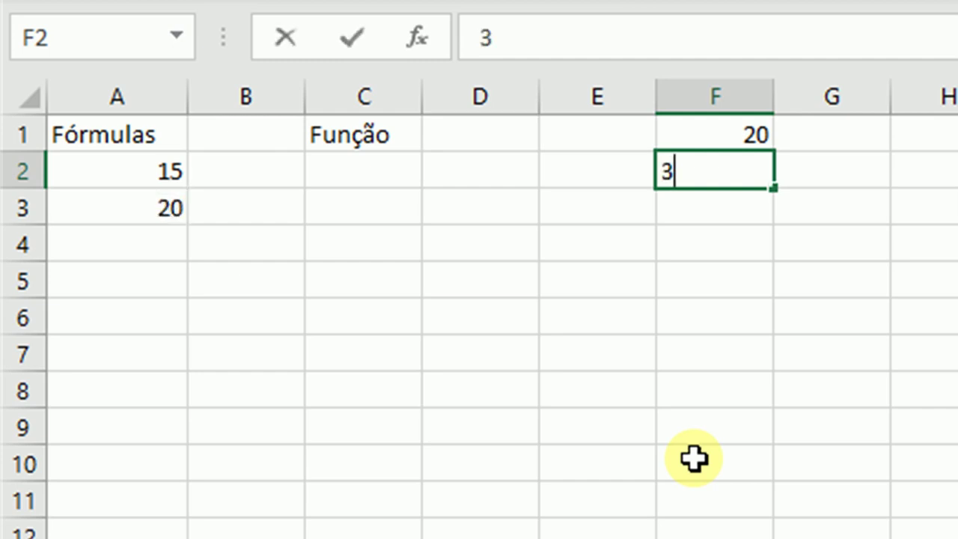
{"action": "key", "text": "Return"}
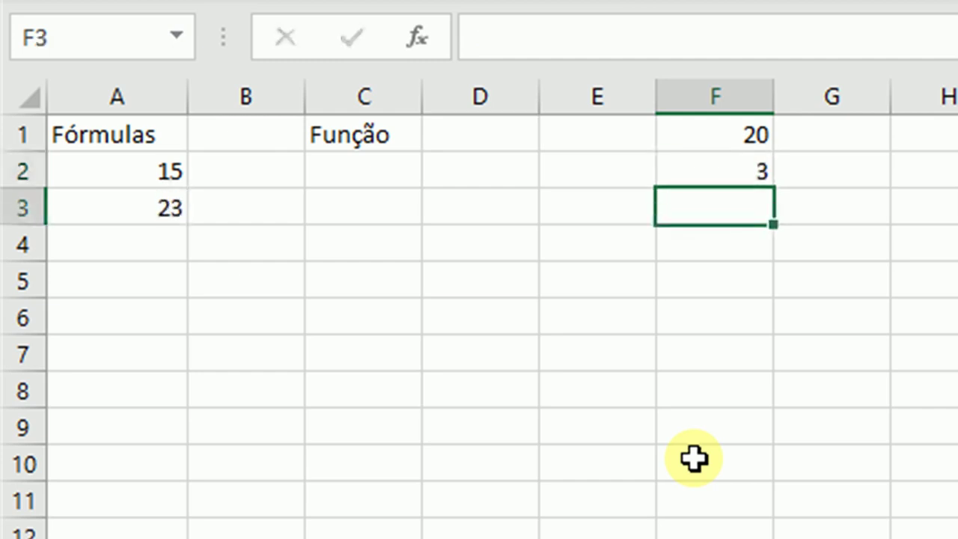
- Check the formula in A3 against the value in F2 and the highlighted source cells it references
{"action": "left_click", "coordinate": [125, 207]}
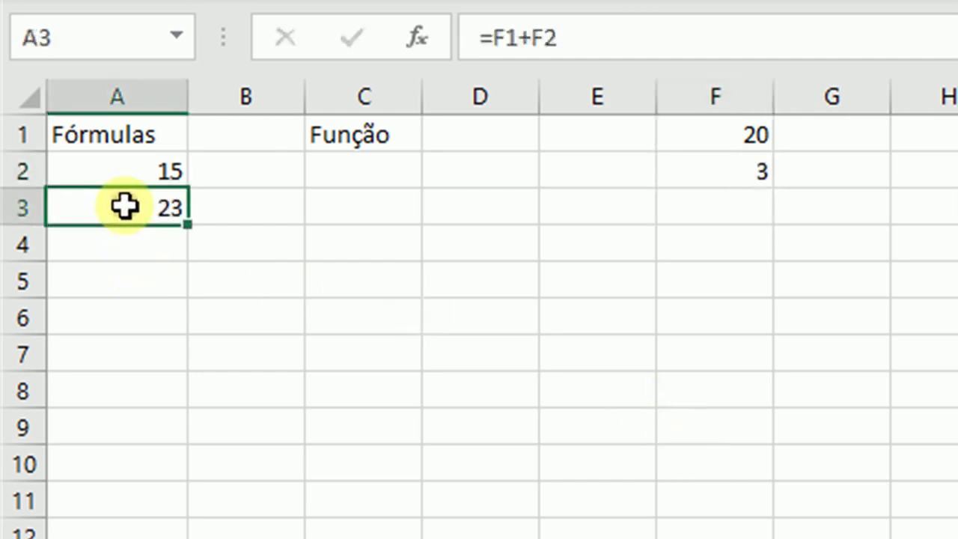
{"action": "left_click", "coordinate": [690, 171]}
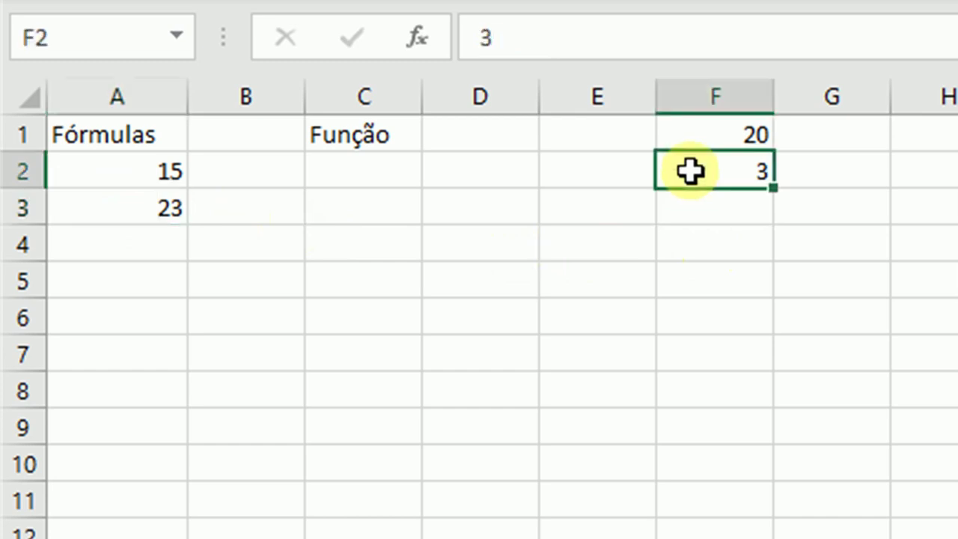
{"action": "left_click", "coordinate": [166, 208]}
{"action": "double_click", "coordinate": [166, 208]}
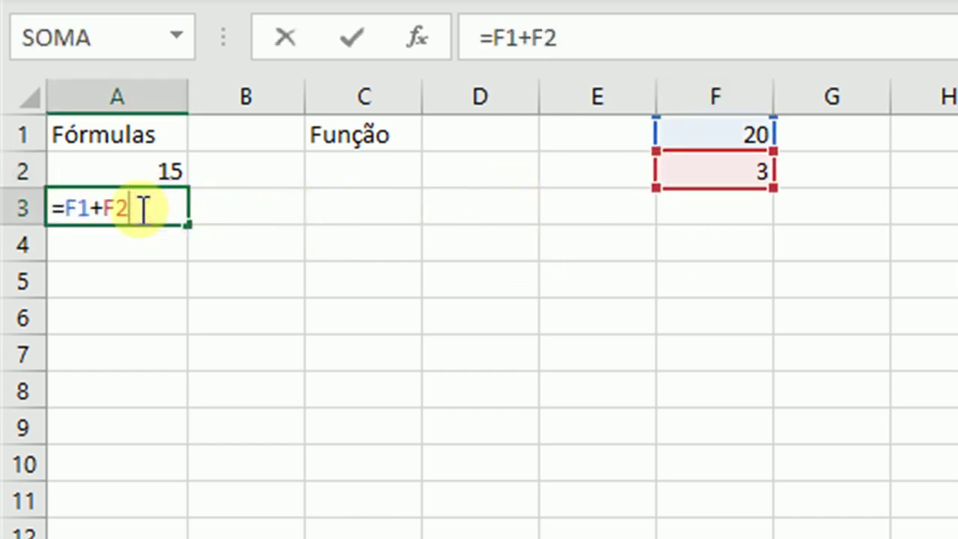
{"action": "key", "text": "Return"}
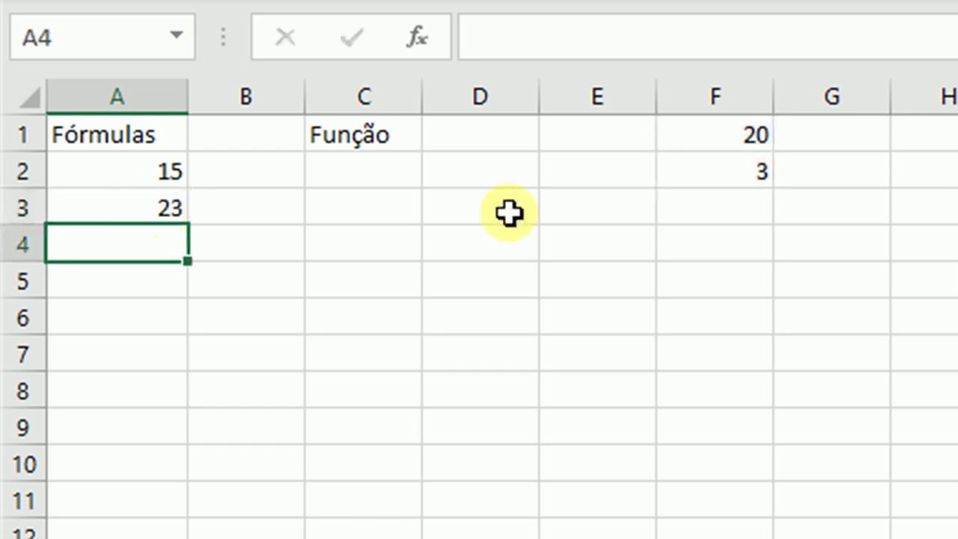
- Replace the value in F1 with 8
{"action": "left_click", "coordinate": [728, 131]}
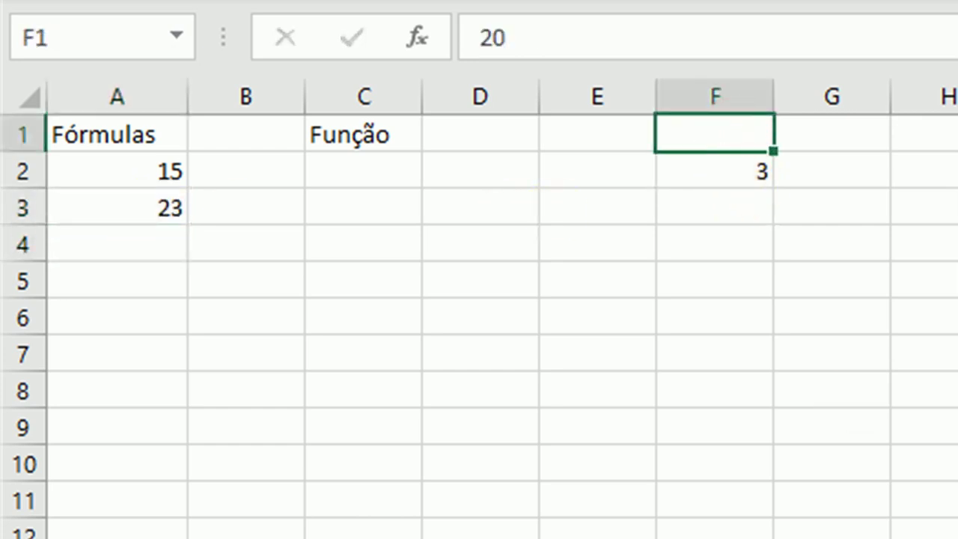
{"action": "type", "text": "8"}
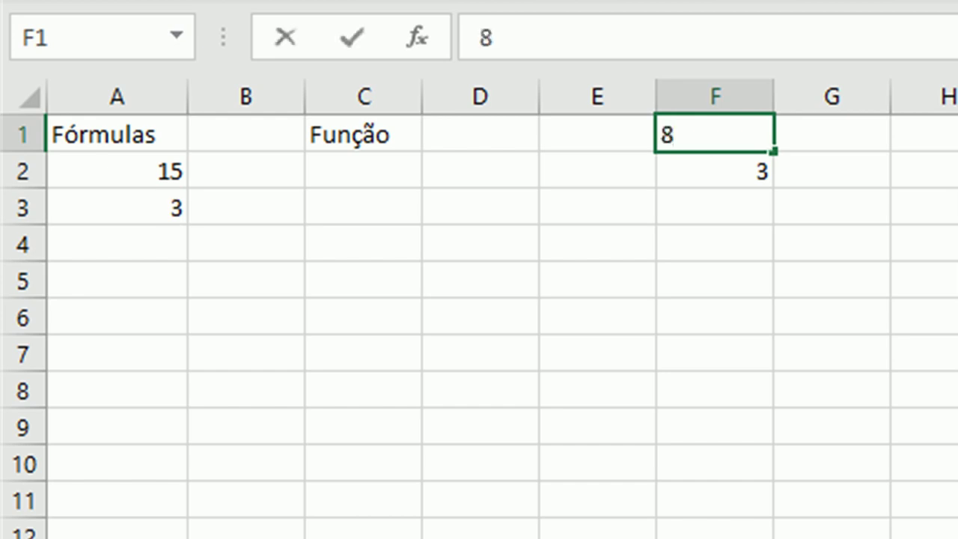
{"action": "key", "text": "Return"}
- Compare the cell-reference formula in A3 with the typed-number formula in A2, leaving both unchanged
{"action": "left_click", "coordinate": [156, 216]}
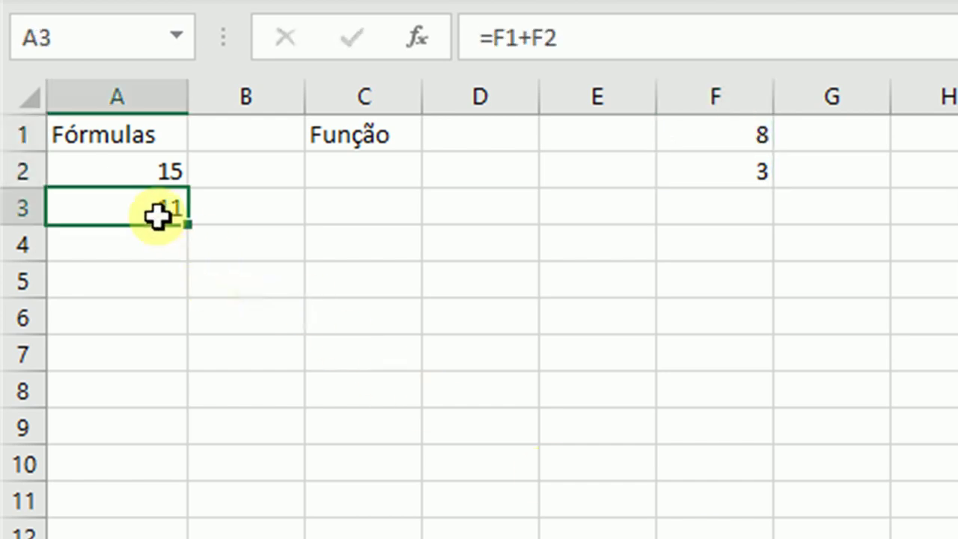
{"action": "double_click", "coordinate": [155, 216]}
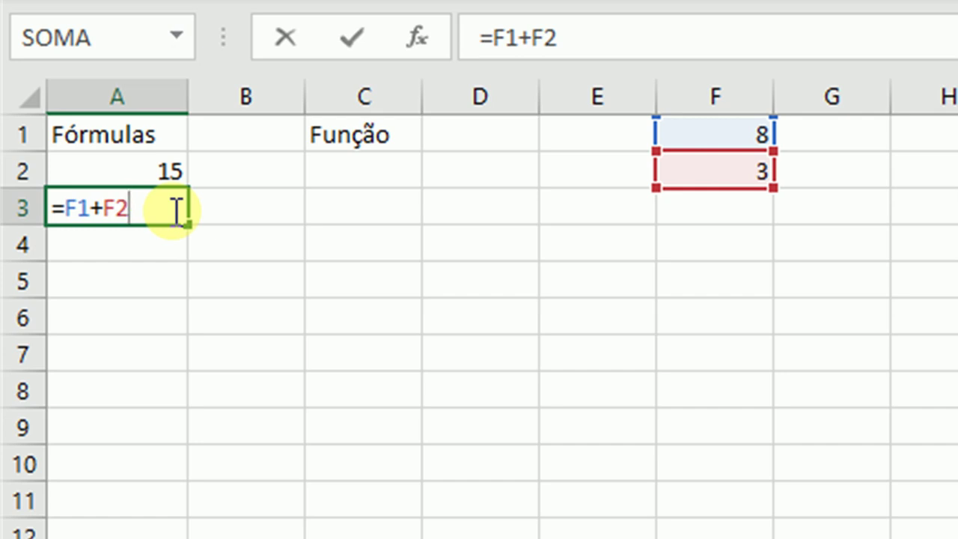
{"action": "key", "text": "Return"}
{"action": "left_click", "coordinate": [145, 175]}
{"action": "double_click", "coordinate": [145, 175]}
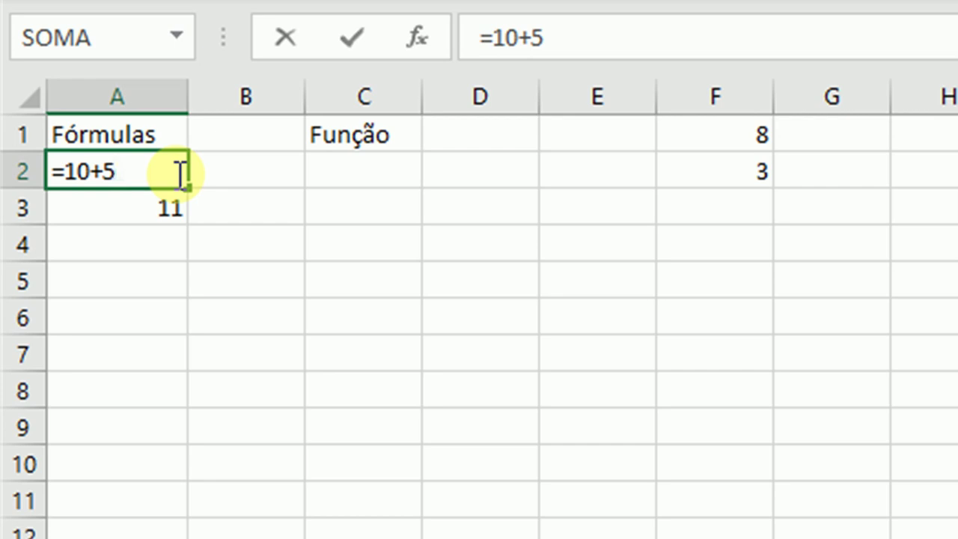
{"action": "key", "text": "Return"}
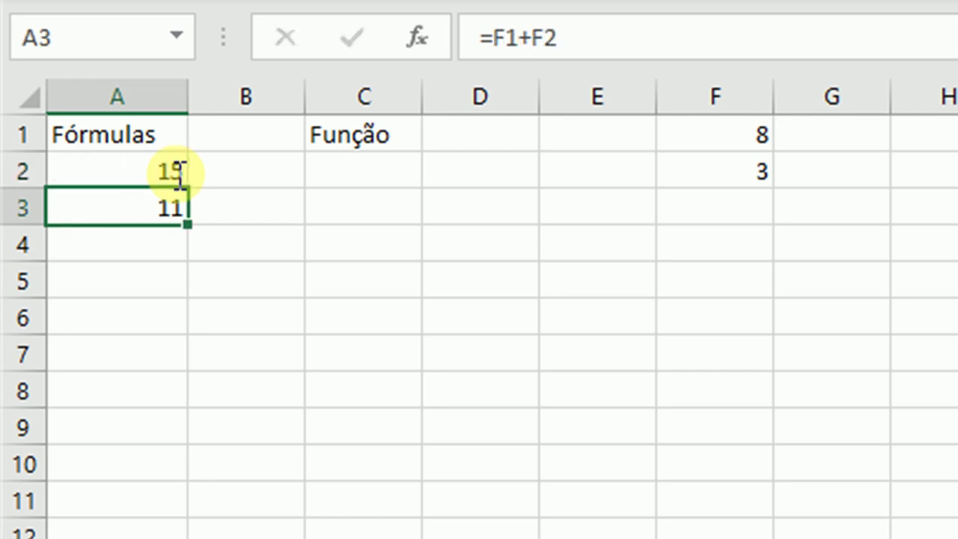
- Enter the formula =F1+F2 in cell A4, writing out the cell references manually
{"action": "left_click", "coordinate": [743, 138]}
{"action": "left_click", "coordinate": [149, 251]}
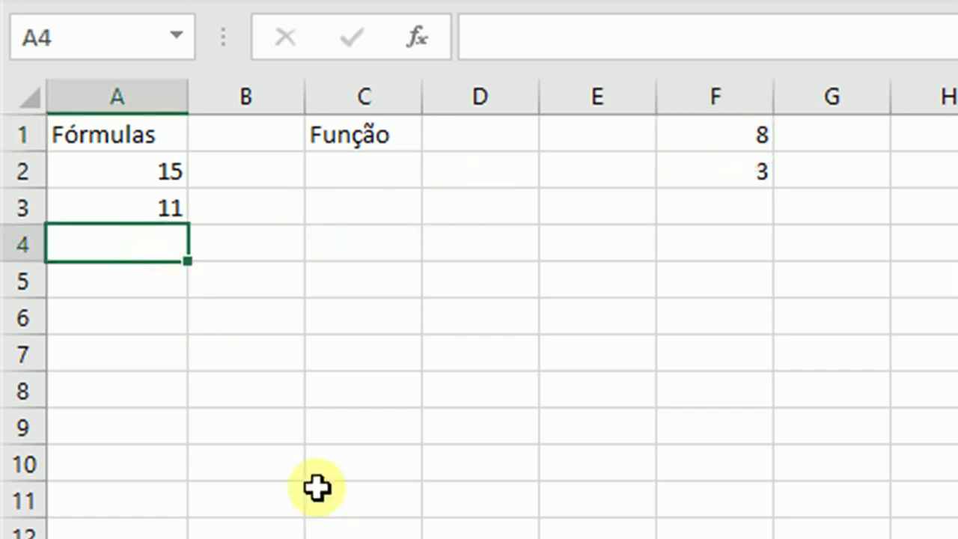
{"action": "type", "text": "="}
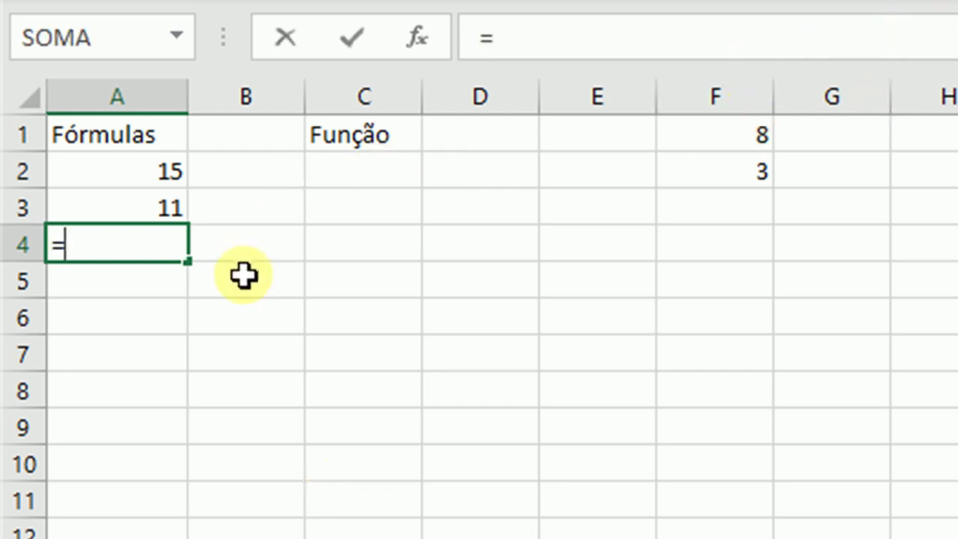
{"action": "type", "text": "f1"}
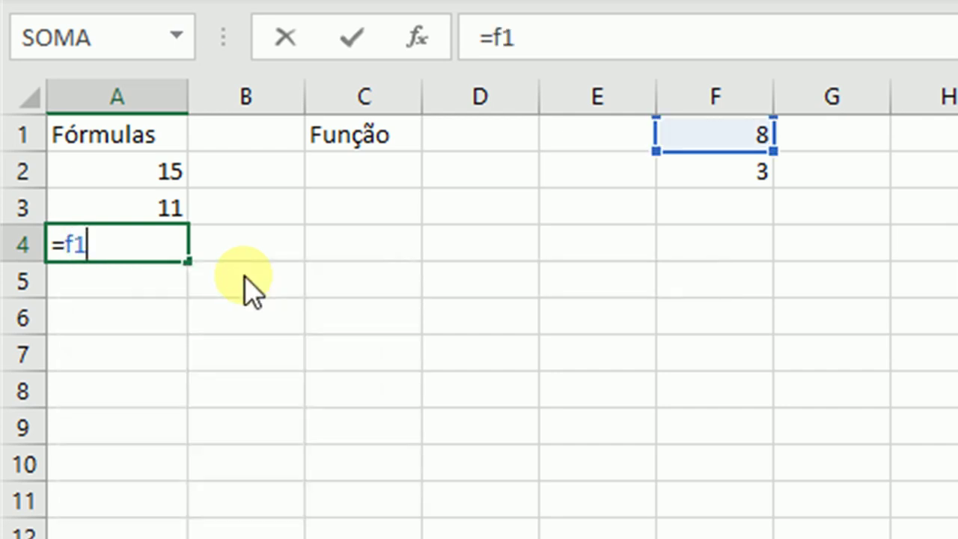
{"action": "type", "text": "+f"}
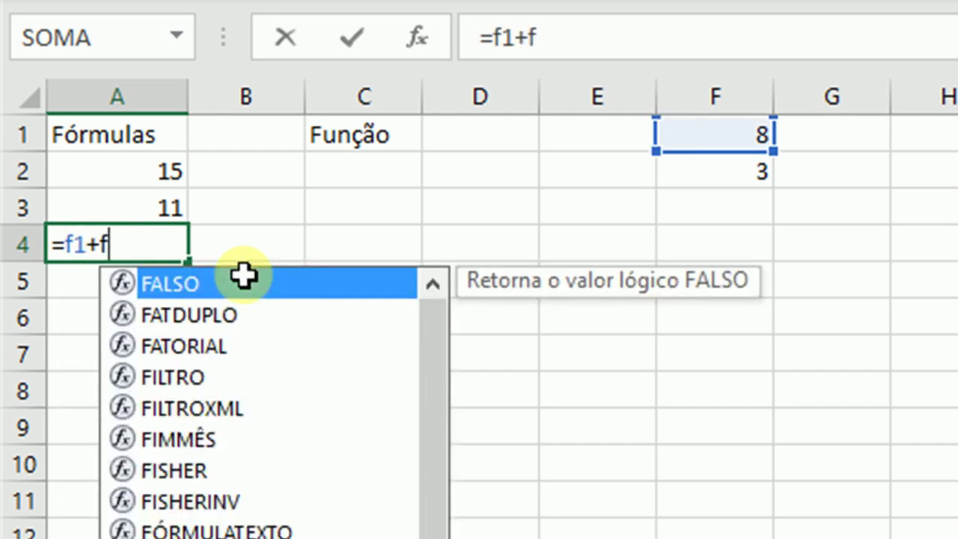
{"action": "type", "text": "f"}
{"action": "key", "text": "BackSpace"}
{"action": "type", "text": "2"}
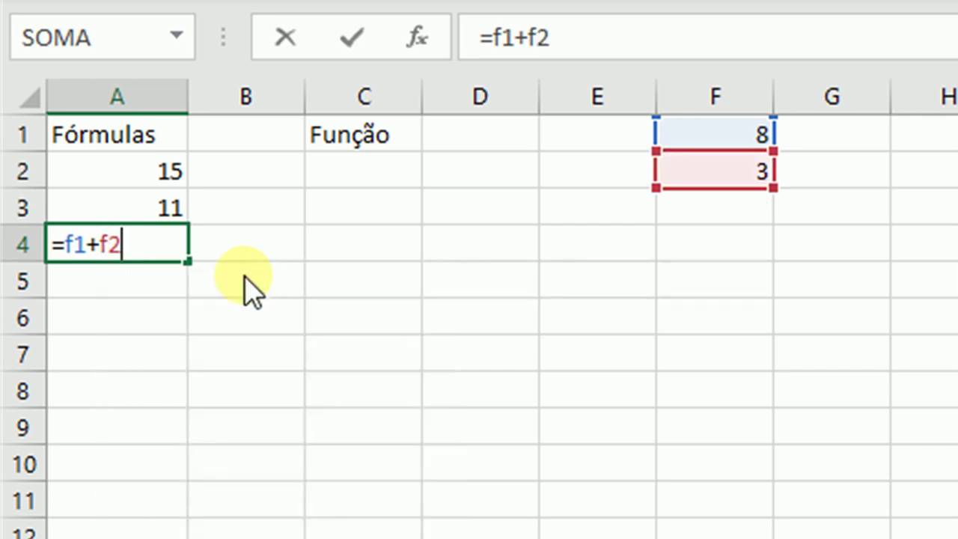
{"action": "key", "text": "Return"}
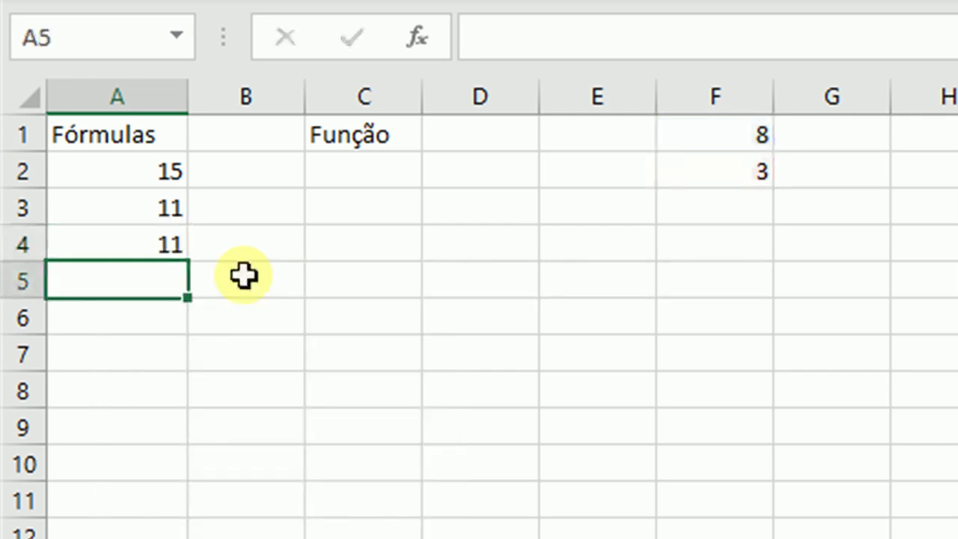
- Clear the repeated formula in A4 and the typed-number formula in A2
{"action": "left_click", "coordinate": [156, 242]}
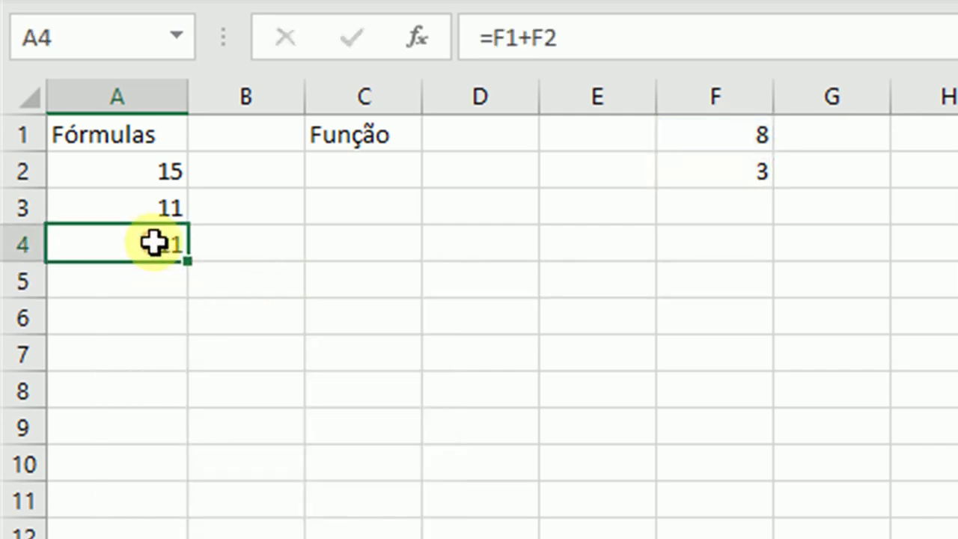
{"action": "key", "text": "Delete"}
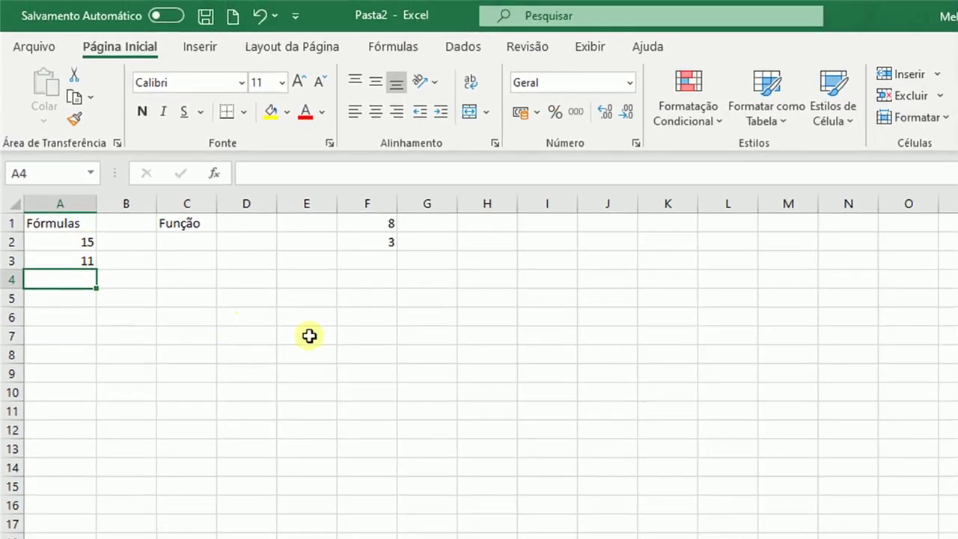
{"action": "left_click", "coordinate": [75, 240]}
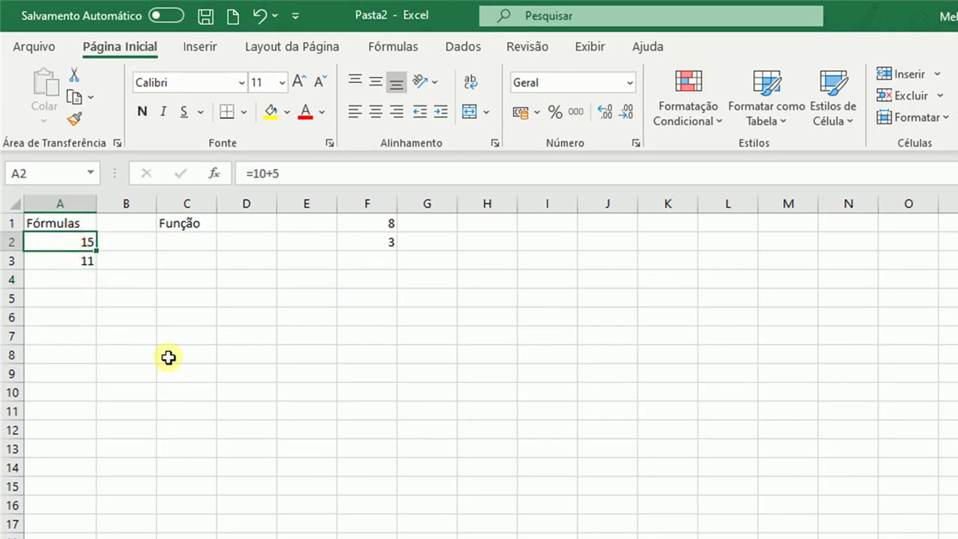
{"action": "key", "text": "Delete"}
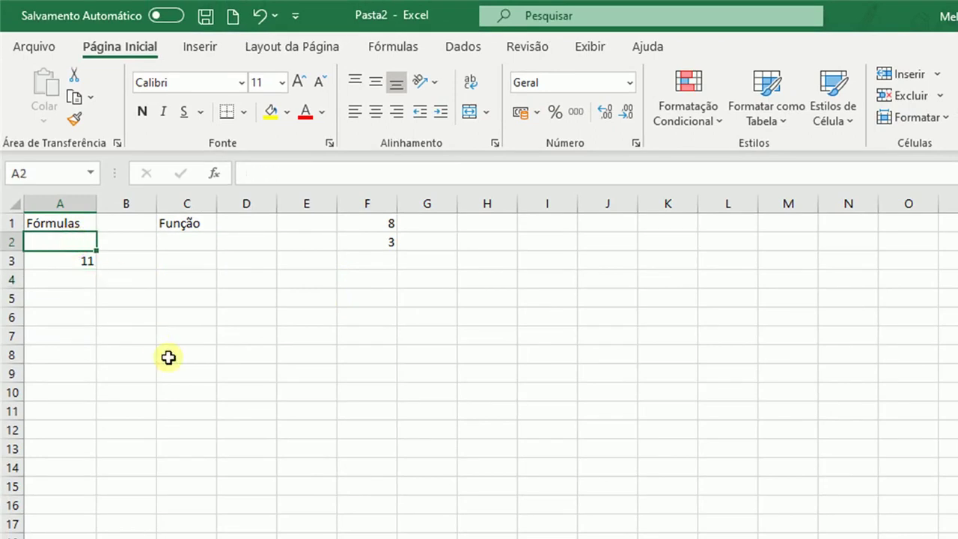
- Select C3 under the Função heading and examine the ways to insert a function, including the function library
{"action": "left_click", "coordinate": [172, 260]}
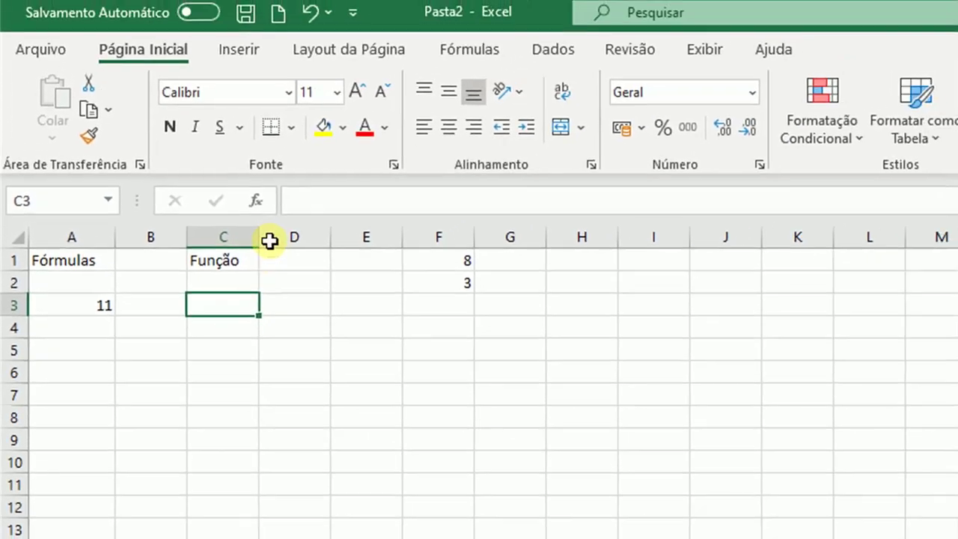
{"action": "left_click", "coordinate": [255, 205]}
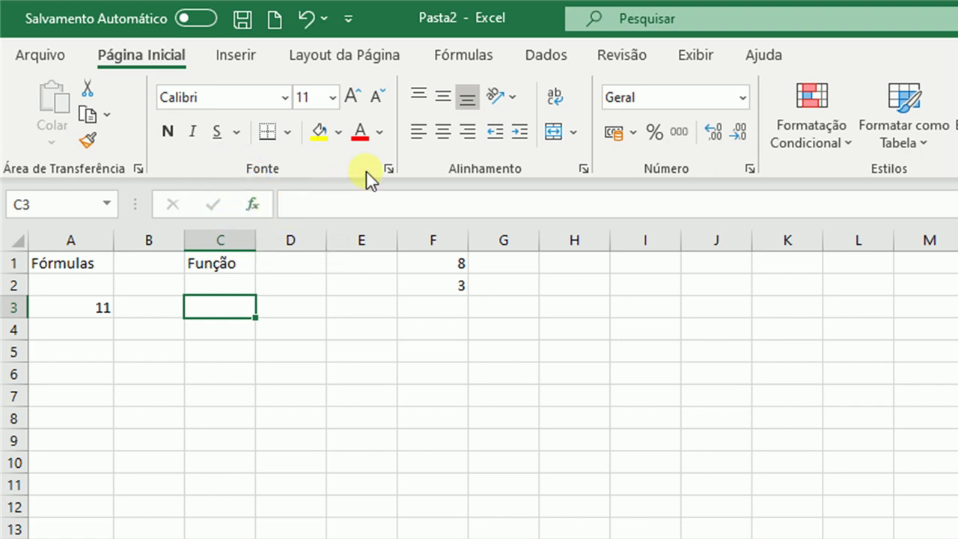
{"action": "left_click", "coordinate": [453, 69]}
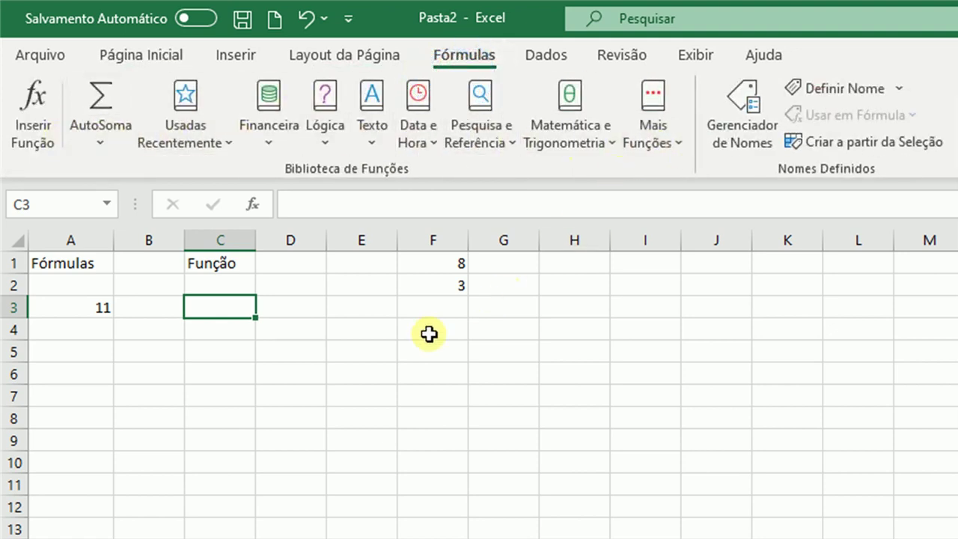
{"action": "left_click", "coordinate": [337, 355]}
{"action": "left_click", "coordinate": [219, 310]}
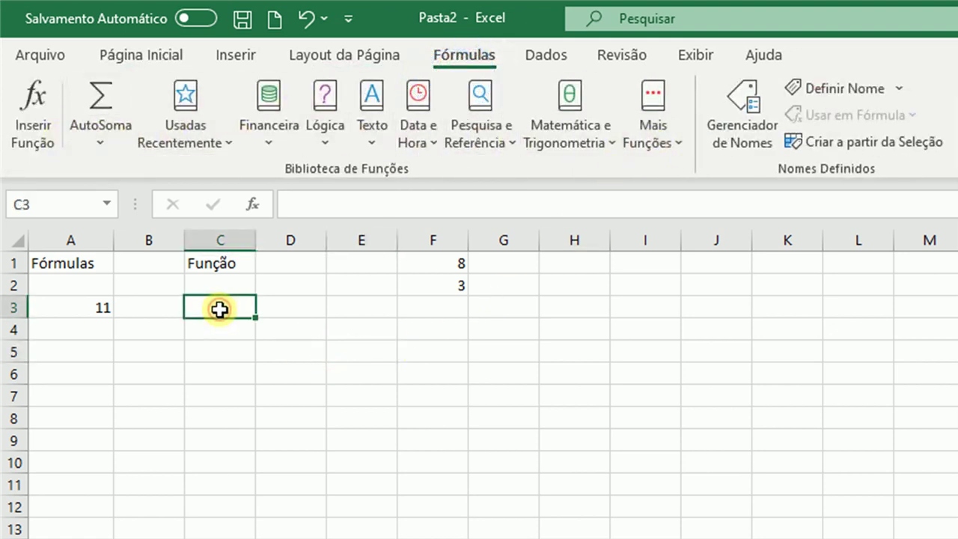
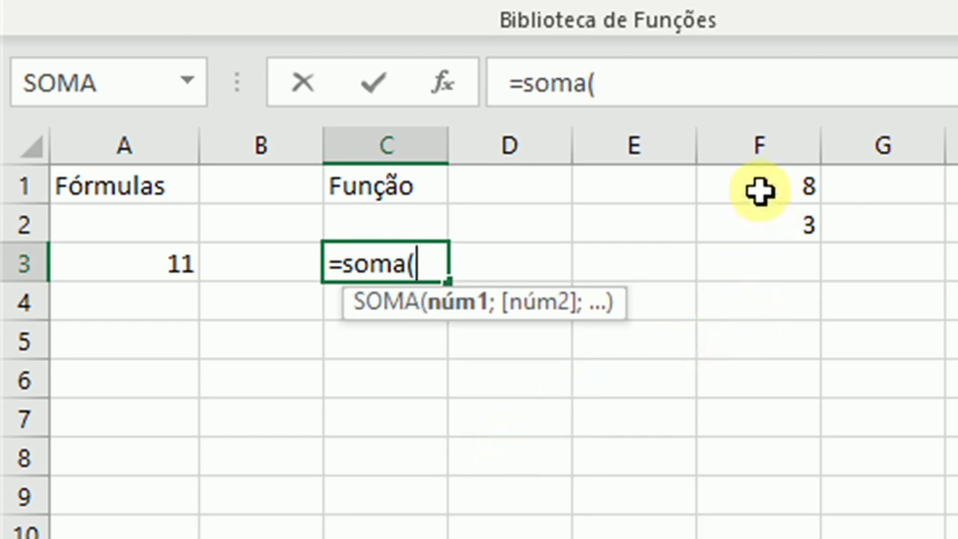
- Complete the SOMA function in C3 with the range F1:F2 and check the finished formula
{"action": "left_click", "coordinate": [758, 191]}
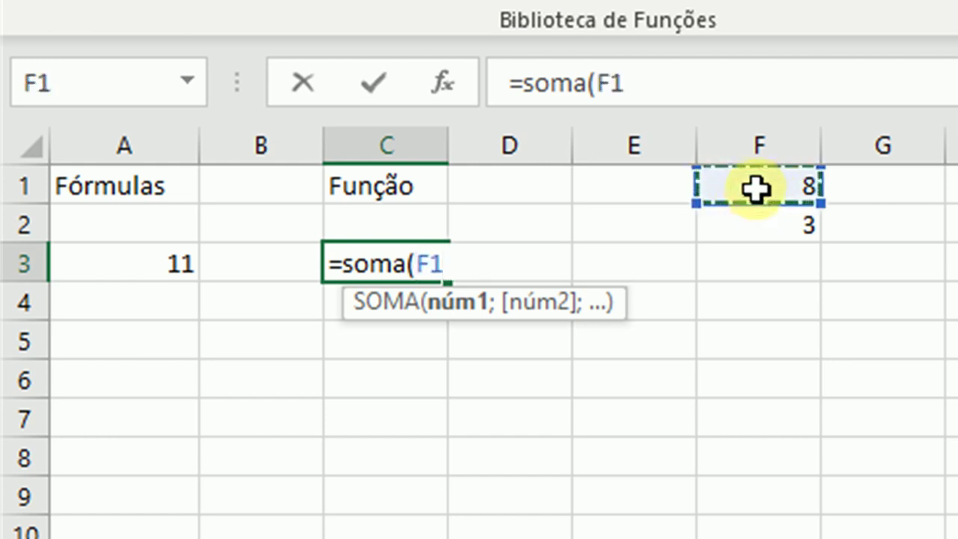
{"action": "left_click_drag", "start_coordinate": [756, 190], "coordinate": [759, 209]}
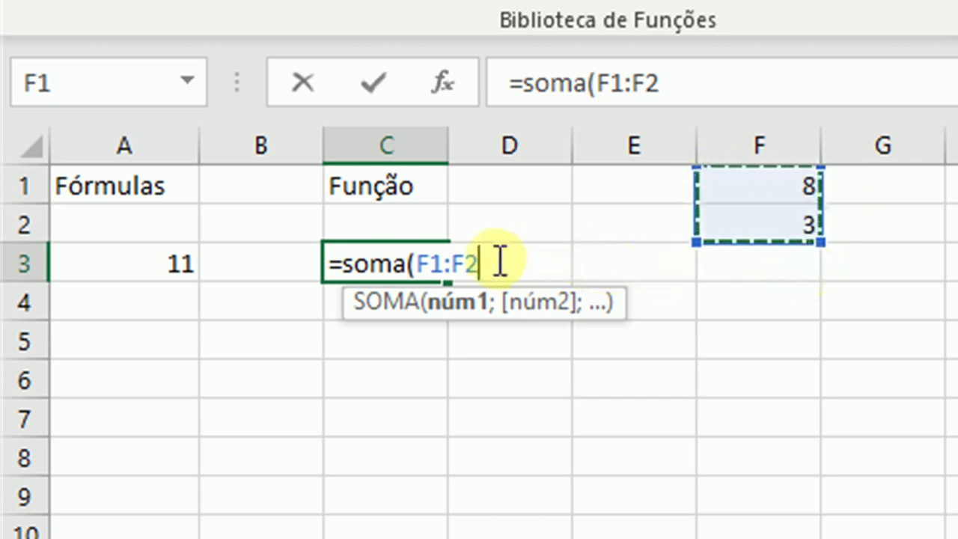
{"action": "type", "text": ")"}
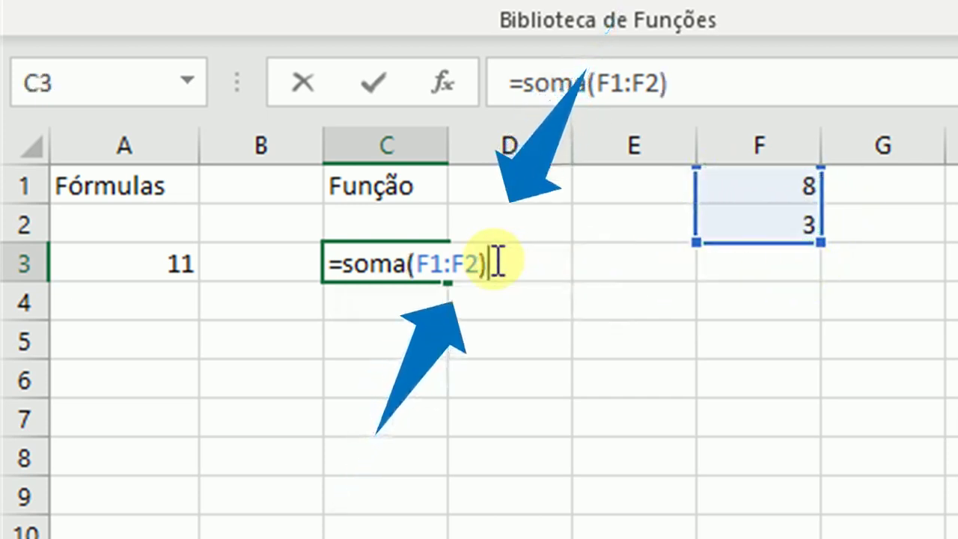
{"action": "key", "text": "Return"}
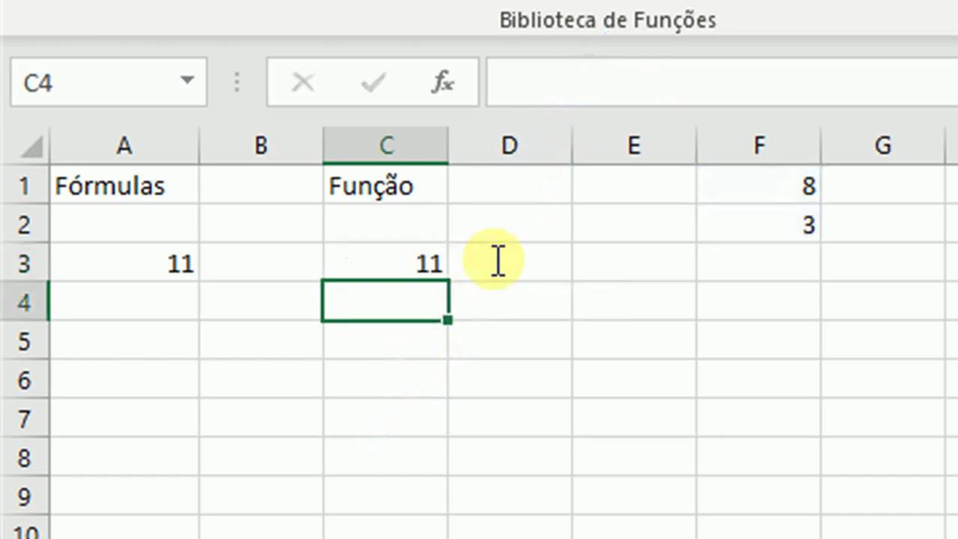
{"action": "double_click", "coordinate": [427, 263]}
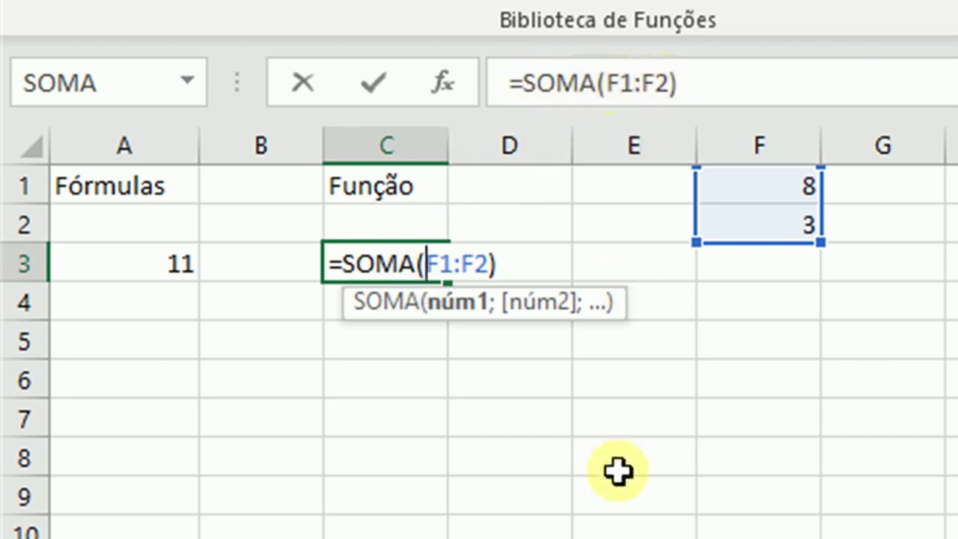
{"action": "key", "text": "Return"}
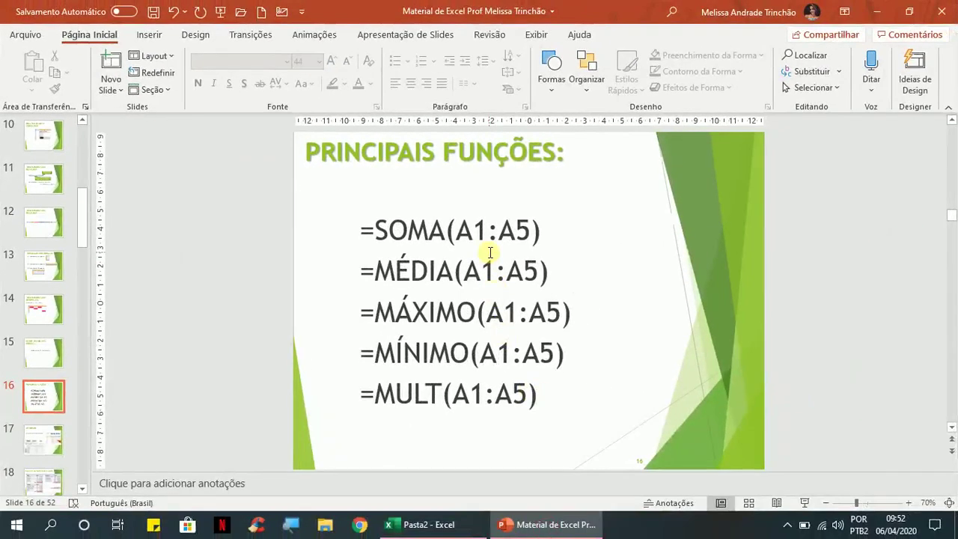
- Examine the colon ranges in the SOMA, MÉDIA, MÁXIMO, MÍNIMO and MULT functions on the PowerPoint slide PRINCIPAIS FUNÇÕES
{"action": "left_click", "coordinate": [491, 238]}
{"action": "left_click", "coordinate": [497, 272]}
{"action": "left_click", "coordinate": [521, 313]}
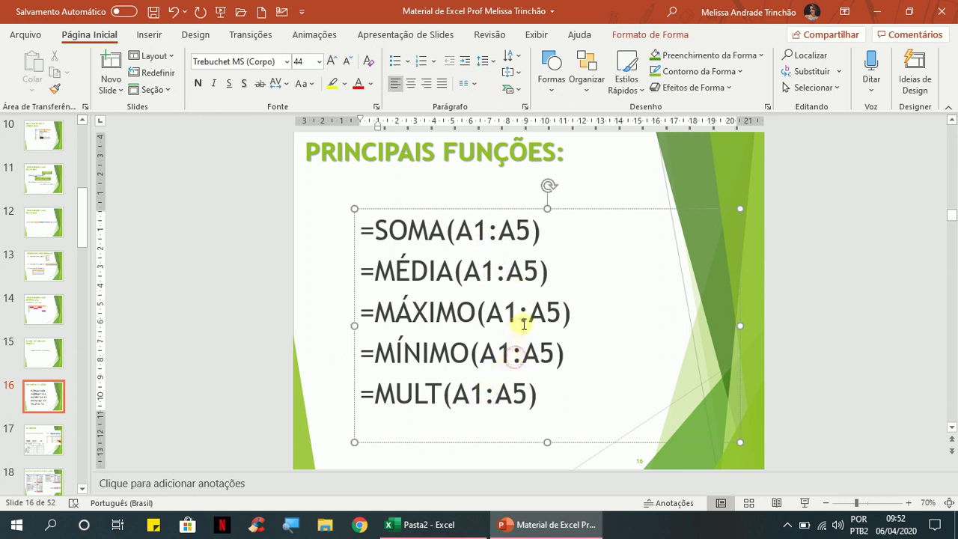
{"action": "left_click", "coordinate": [499, 272]}
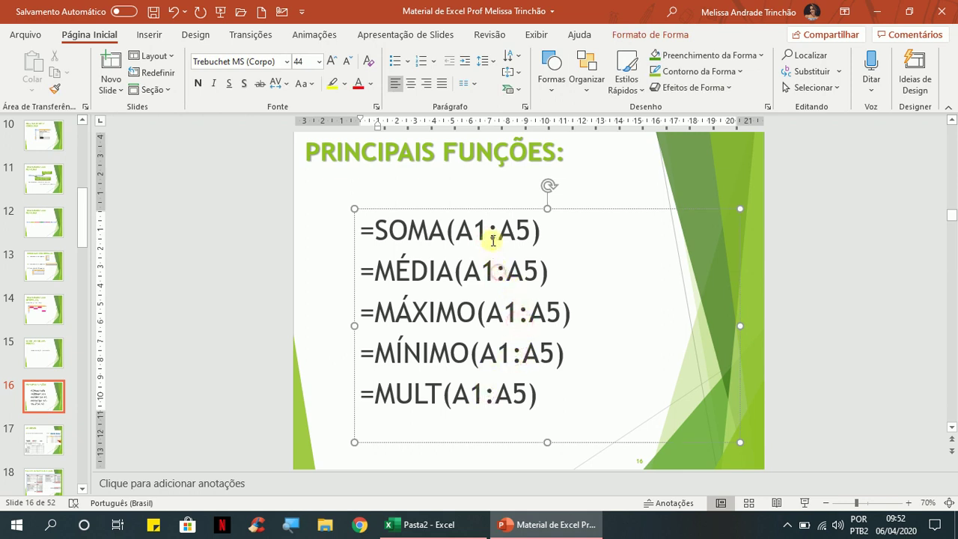
{"action": "left_click", "coordinate": [528, 313]}
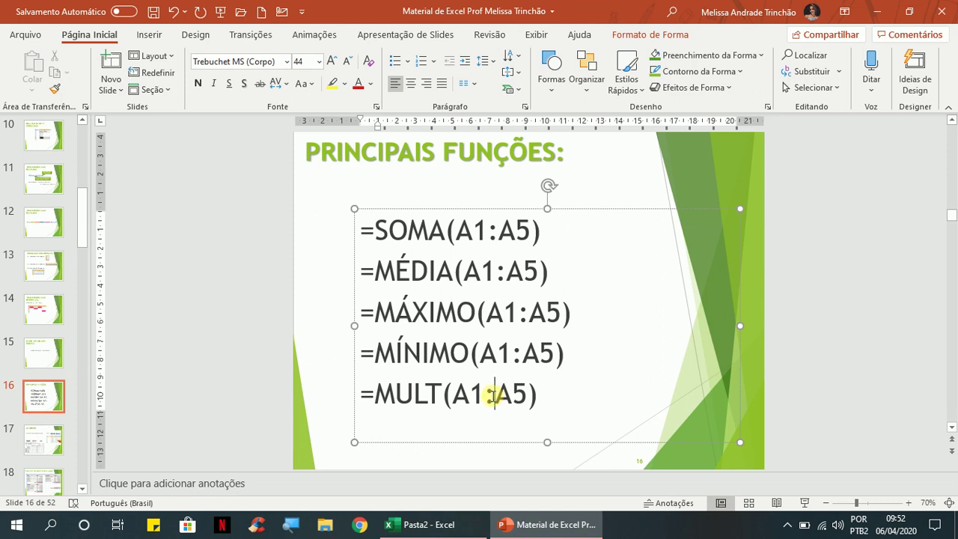
{"action": "left_click", "coordinate": [805, 303]}
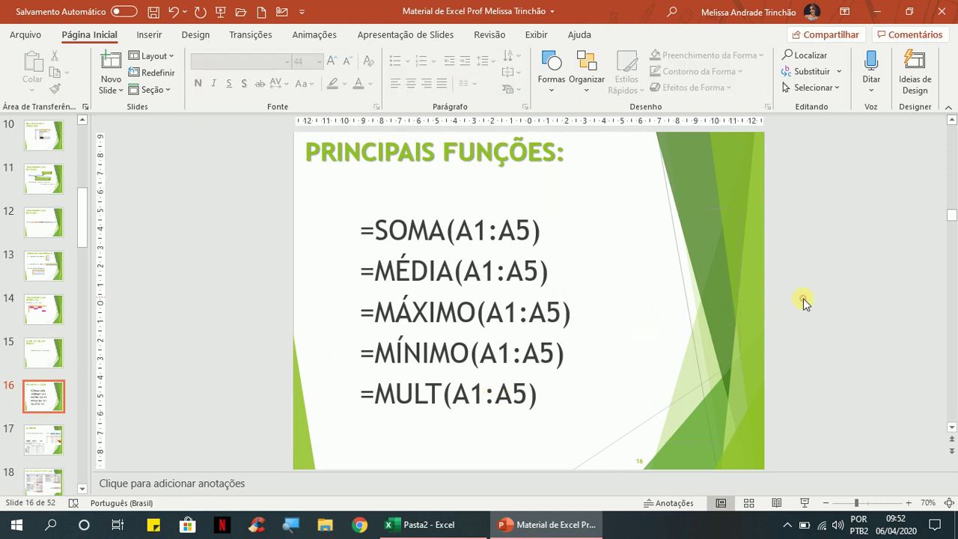
- Examine the colon in the SOMA range, then the INTERVALO argument on the ESTRUTURA DE UMA FUNÇÃO slide
{"action": "left_click", "coordinate": [496, 235]}
{"action": "double_click", "coordinate": [494, 232]}
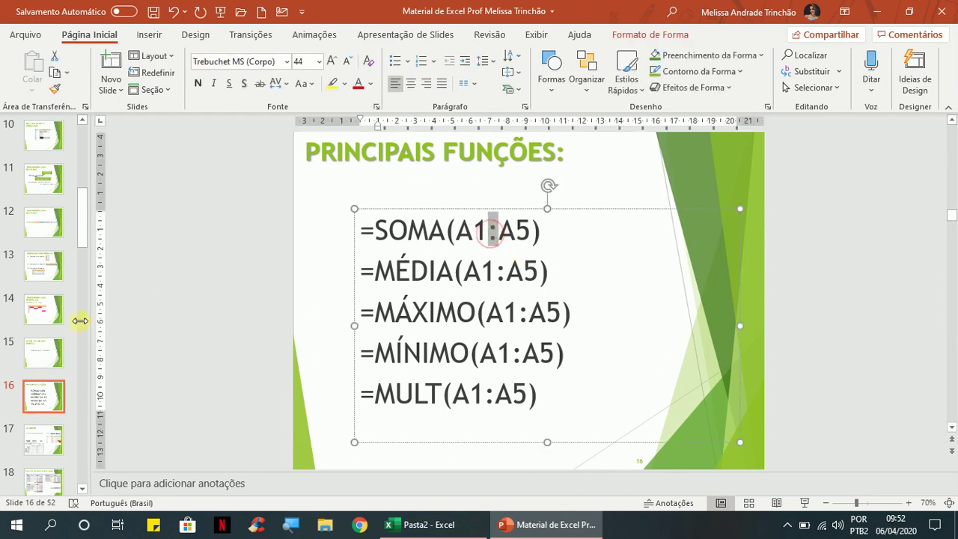
{"action": "left_click", "coordinate": [53, 359]}
{"action": "left_click", "coordinate": [527, 273]}
{"action": "left_click_drag", "start_coordinate": [516, 275], "coordinate": [590, 274]}
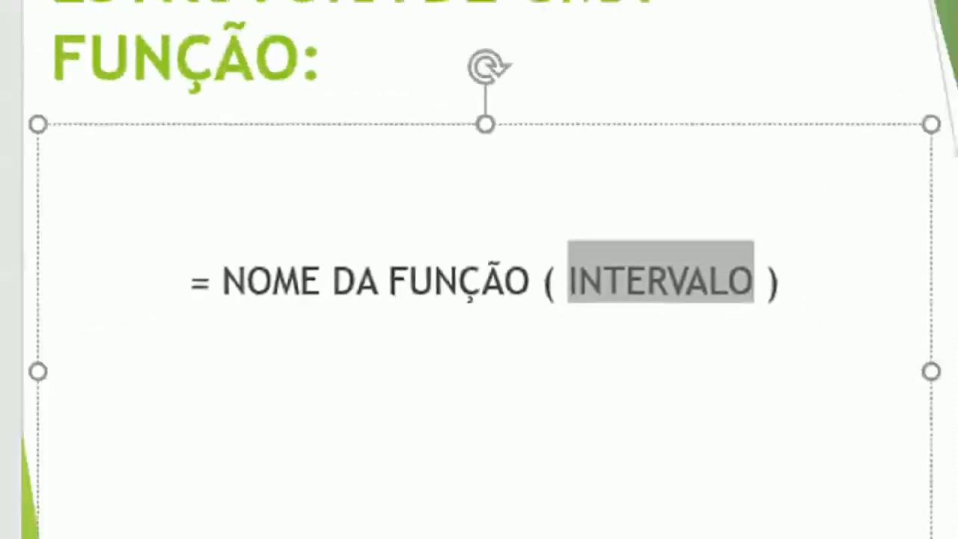
- Switch to Excel and inspect the range used by the SOMA function in C3
{"action": "left_click", "coordinate": [429, 524]}
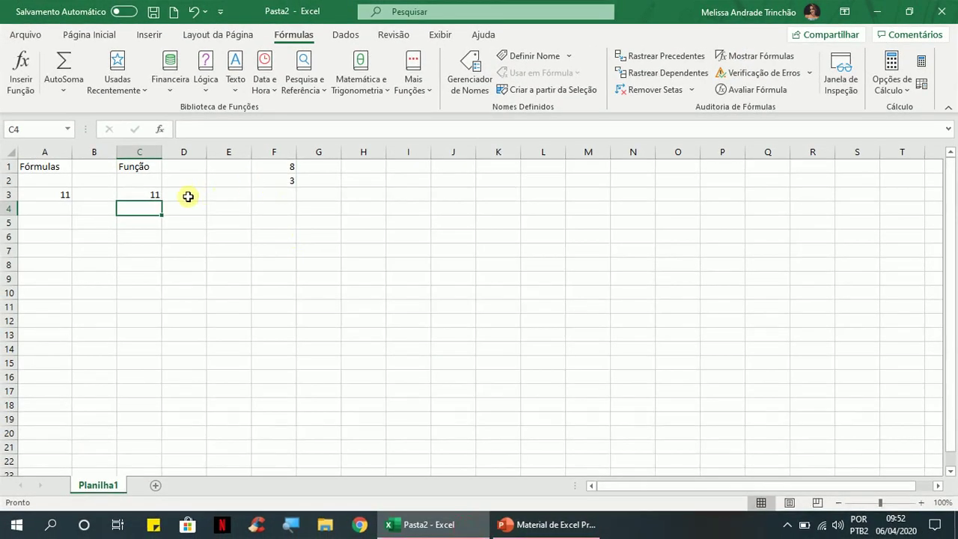
{"action": "double_click", "coordinate": [137, 195]}
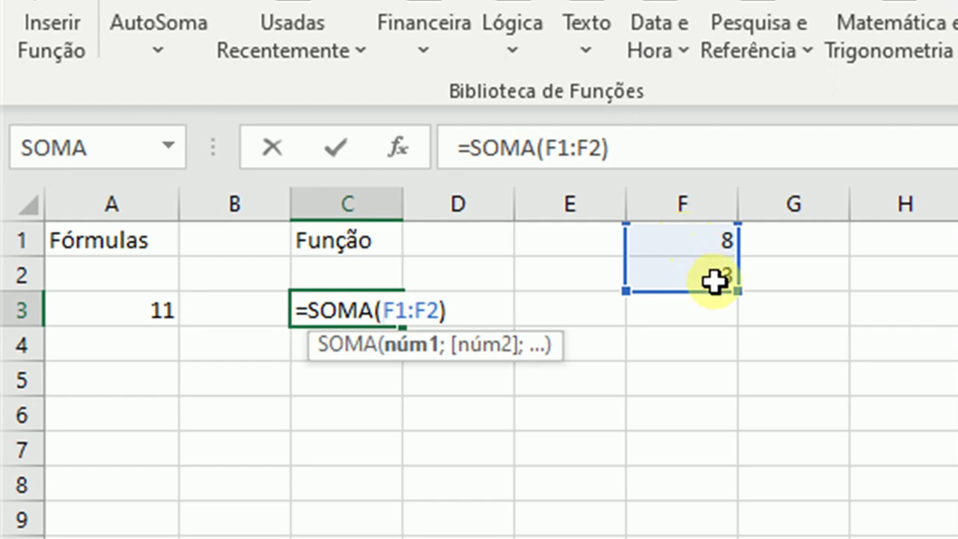
{"action": "key", "text": "Return"}
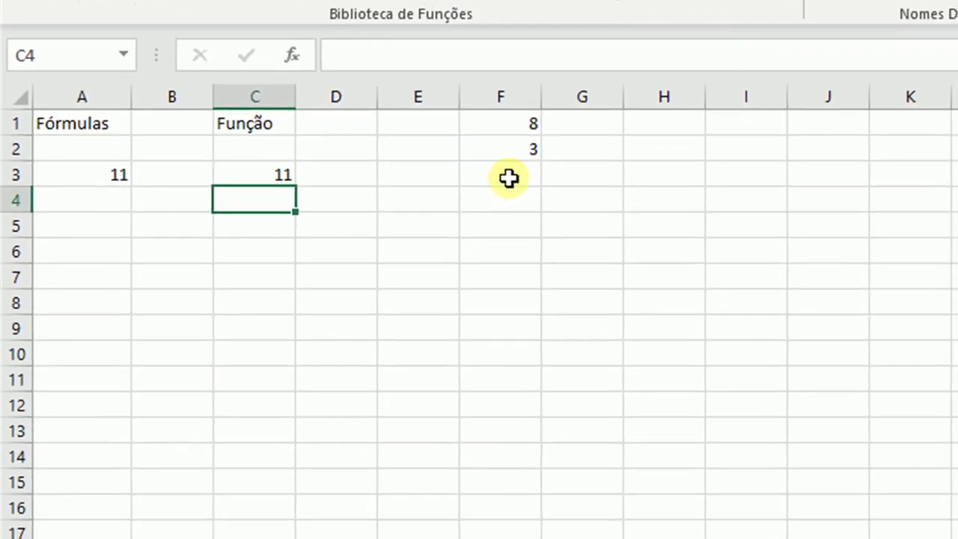
- Enter the values 2, 5 and 6 in cells F3 to F5, extending the list in column F
{"action": "left_click", "coordinate": [699, 306]}
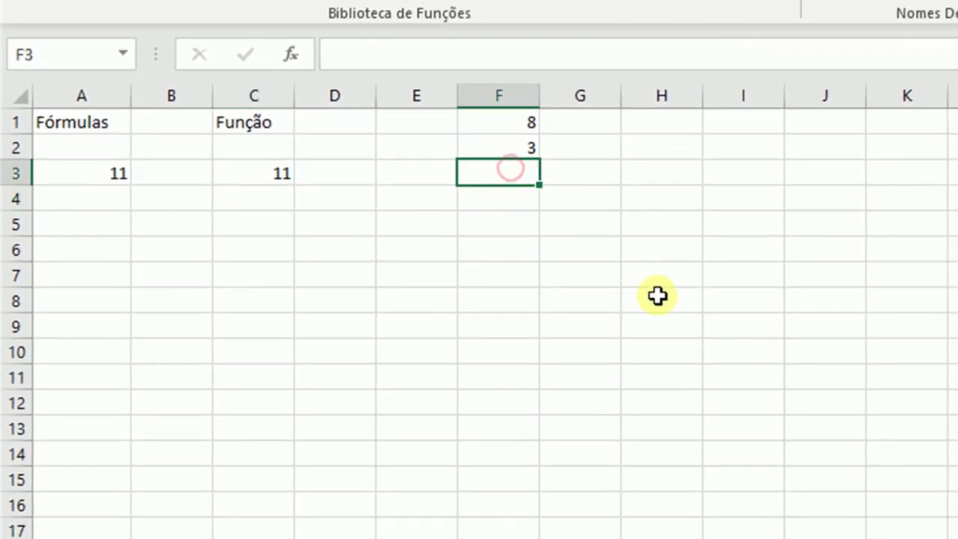
{"action": "type", "text": "2"}
{"action": "key", "text": "Return"}
{"action": "type", "text": "5"}
{"action": "key", "text": "Return"}
{"action": "type", "text": "6"}
{"action": "key", "text": "Return"}
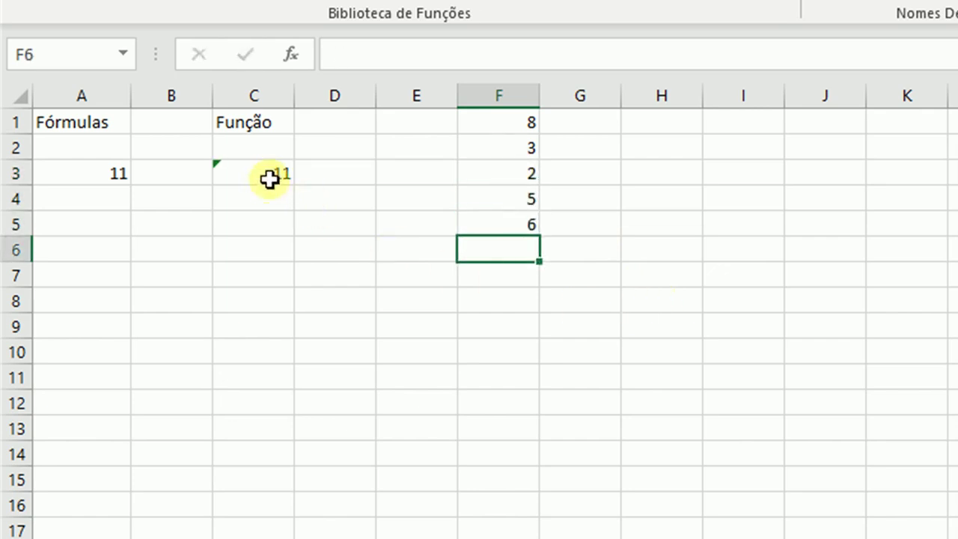
- Replace the function in C3 with =soma(F1:F5) to add the whole list in column F
{"action": "left_click", "coordinate": [270, 171]}
{"action": "key", "text": "Delete"}
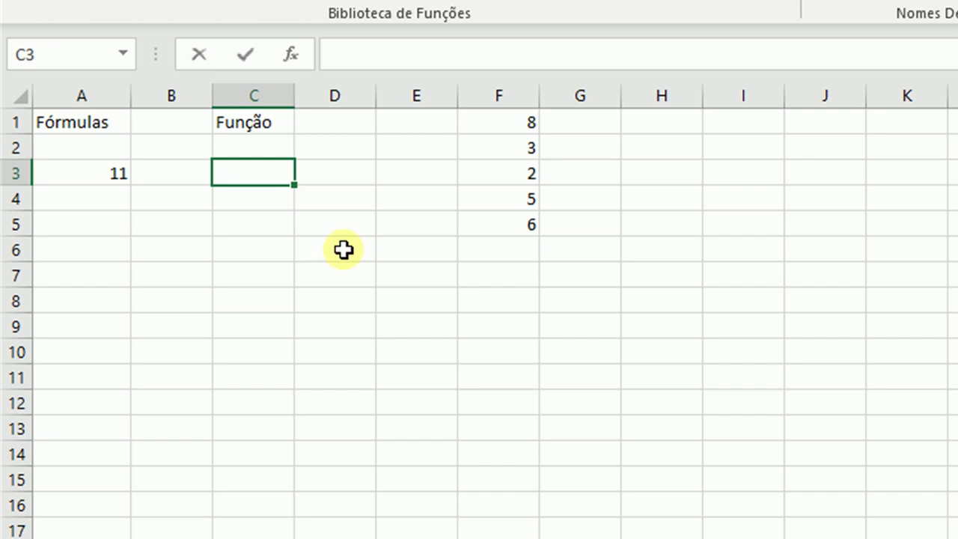
{"action": "type", "text": "=soma"}
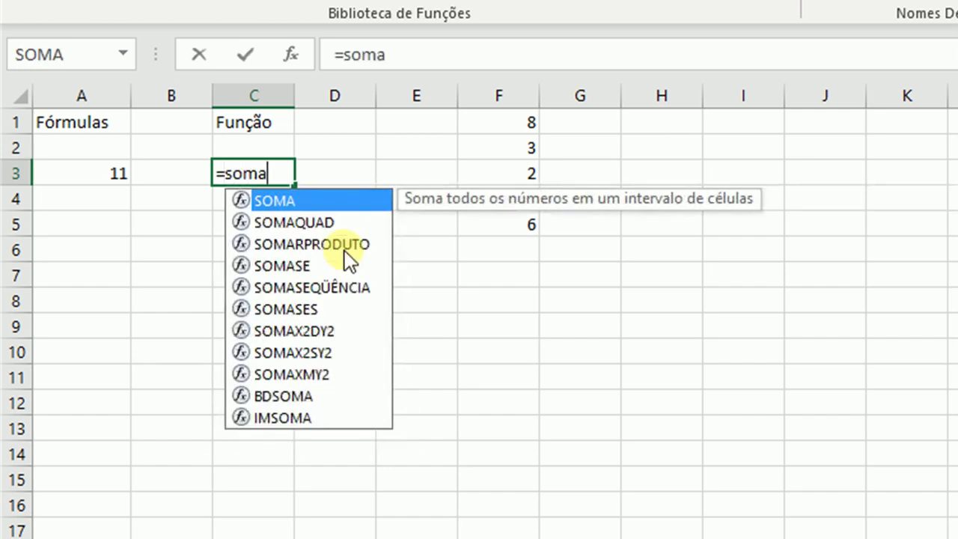
{"action": "type", "text": "("}
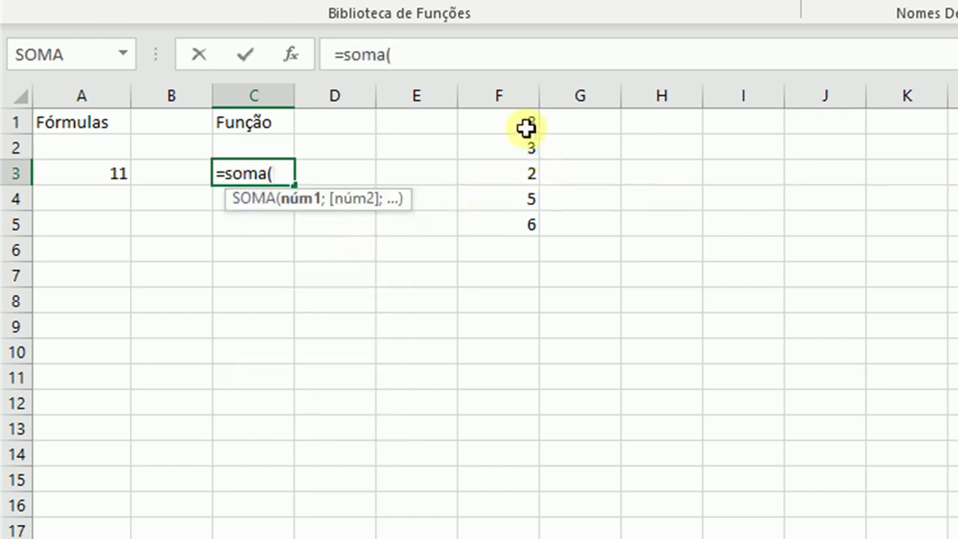
{"action": "left_click_drag", "start_coordinate": [494, 122], "coordinate": [487, 228]}
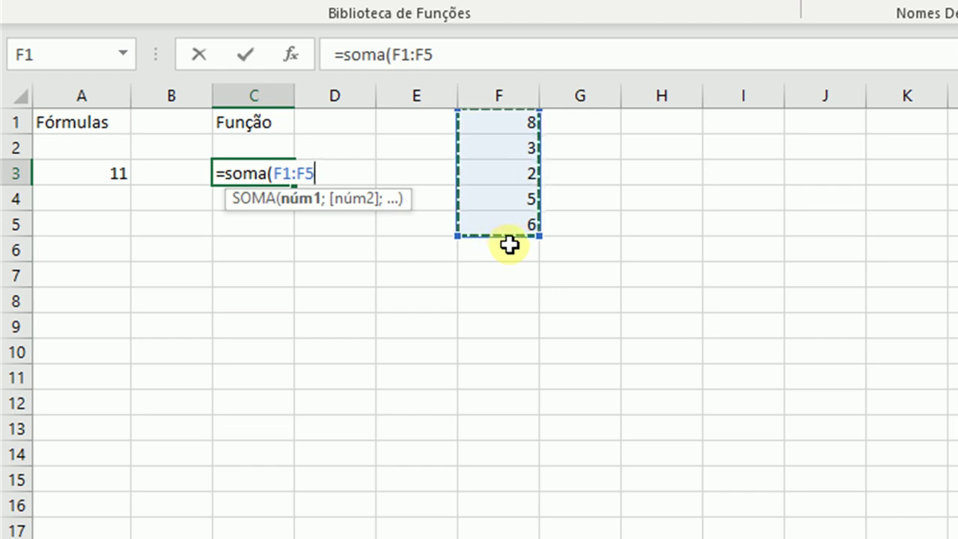
{"action": "type", "text": ")"}
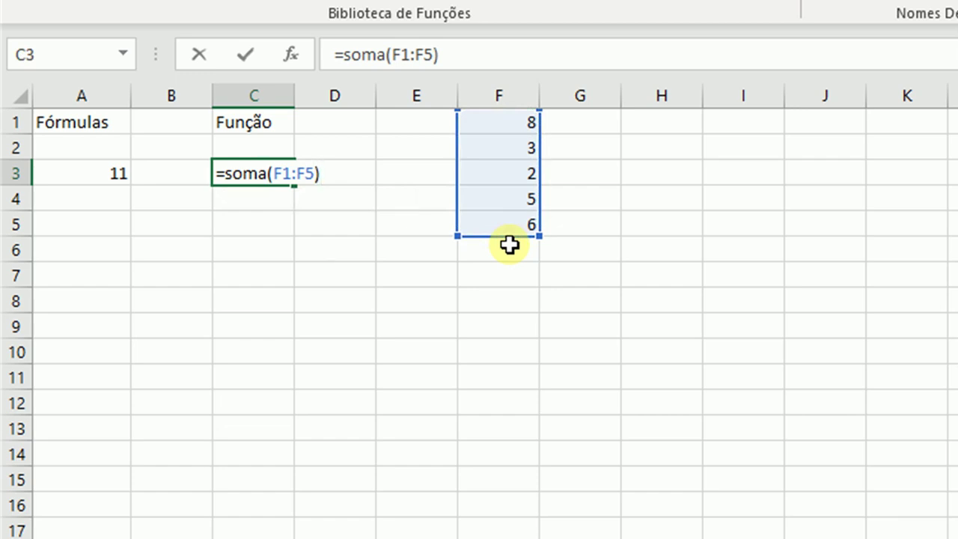
{"action": "key", "text": "Return"}
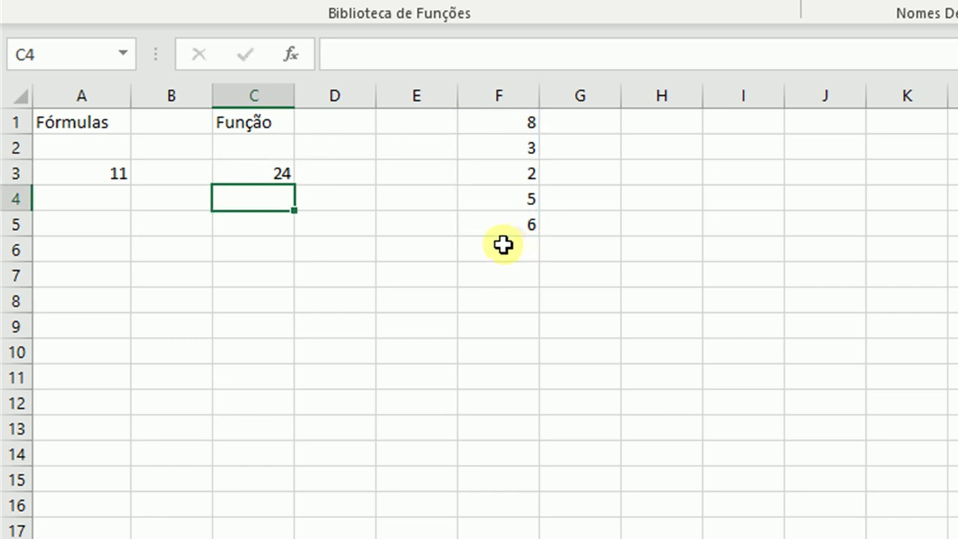
- Review the first and last cells of the summed range, F1 and F5
{"action": "left_click", "coordinate": [521, 124]}
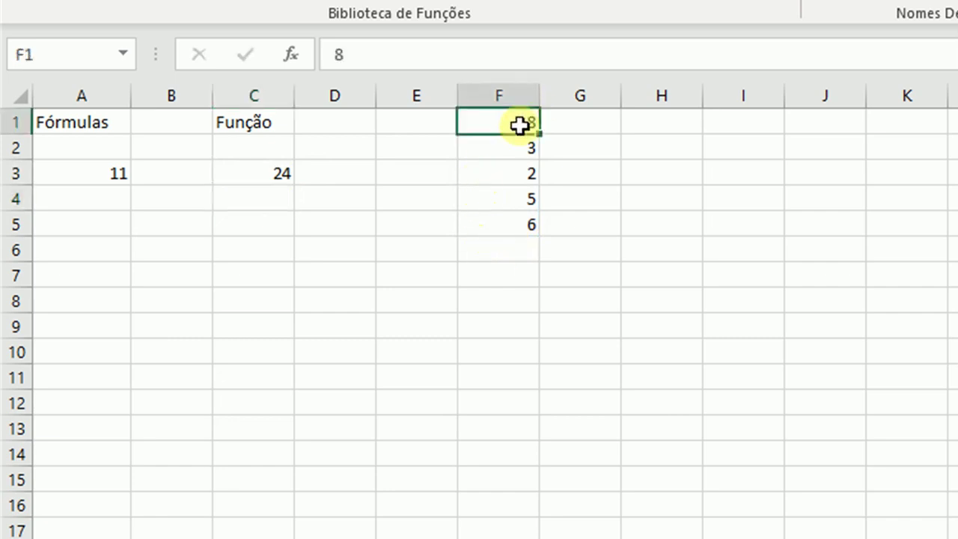
{"action": "left_click", "coordinate": [521, 226]}
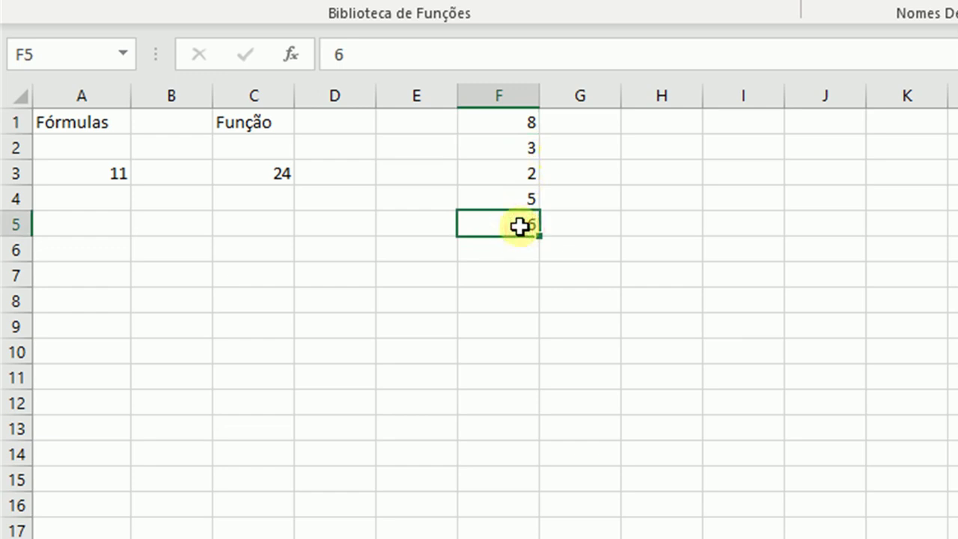
{"action": "left_click", "coordinate": [500, 122]}
{"action": "left_click", "coordinate": [501, 221]}
{"action": "left_click", "coordinate": [491, 121]}
{"action": "left_click", "coordinate": [488, 218]}
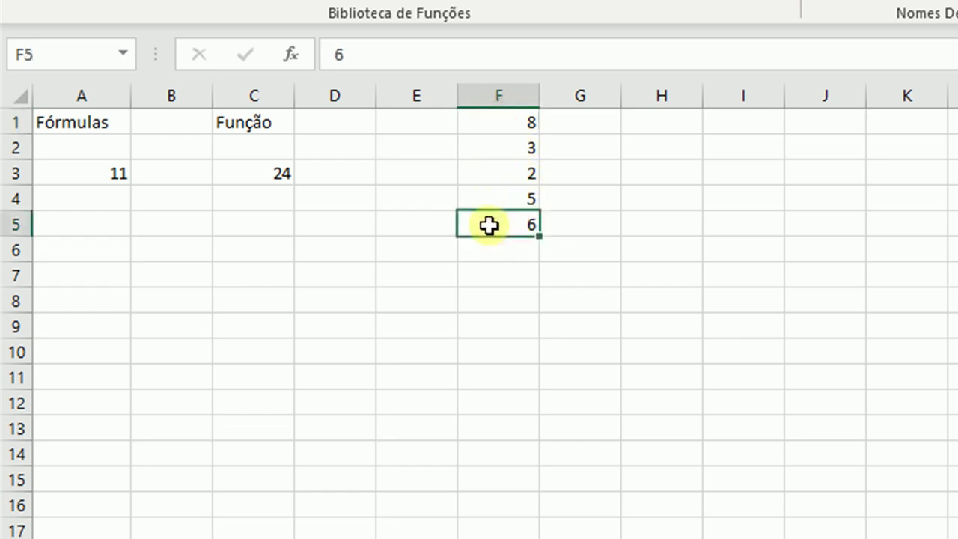
{"action": "left_click", "coordinate": [479, 122]}
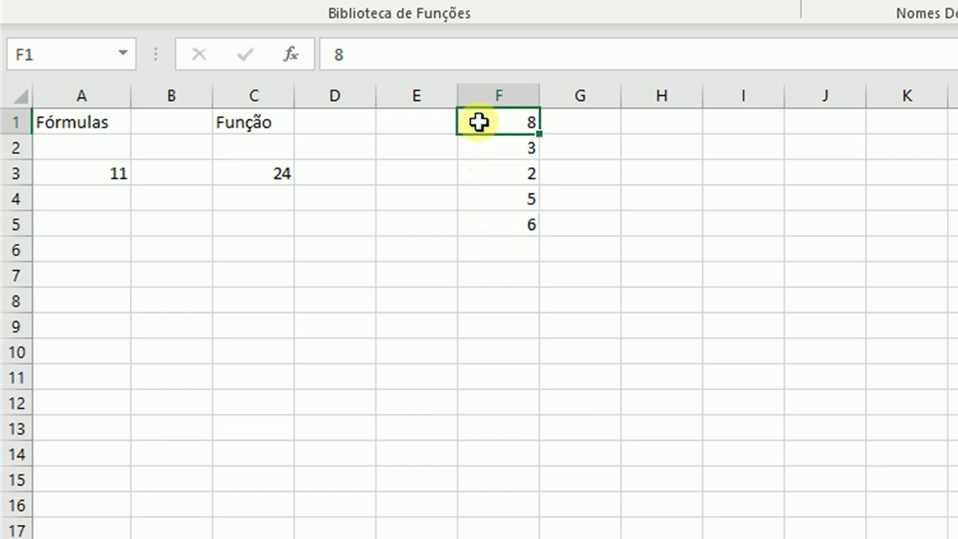
{"action": "double_click", "coordinate": [516, 220]}
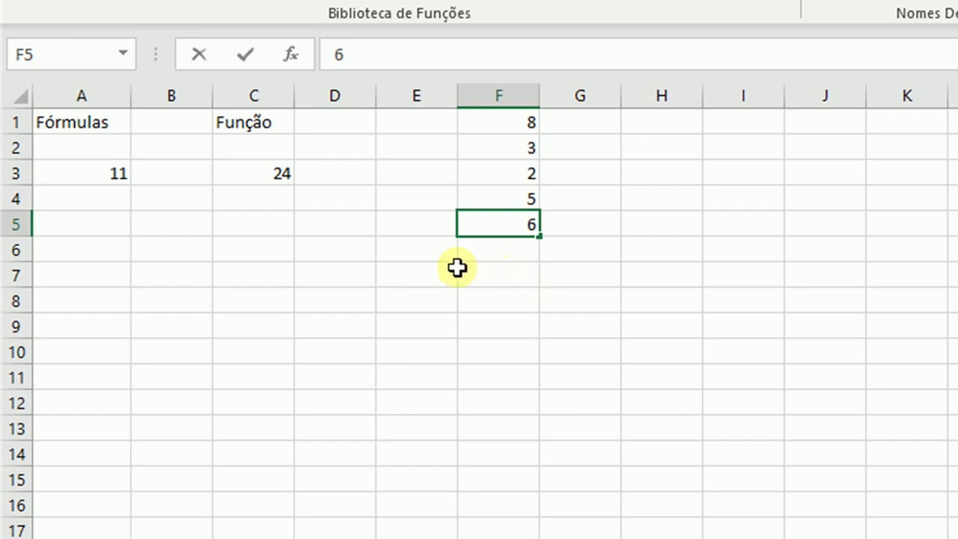
- Inspect the structure of the SOMA function in C3, including its name, range and colon
{"action": "double_click", "coordinate": [261, 185]}
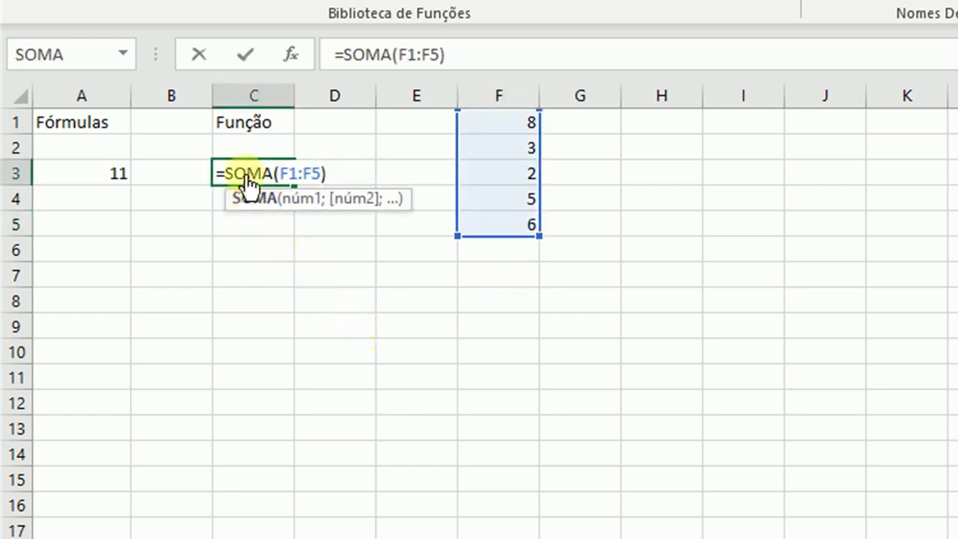
{"action": "left_click", "coordinate": [297, 175]}
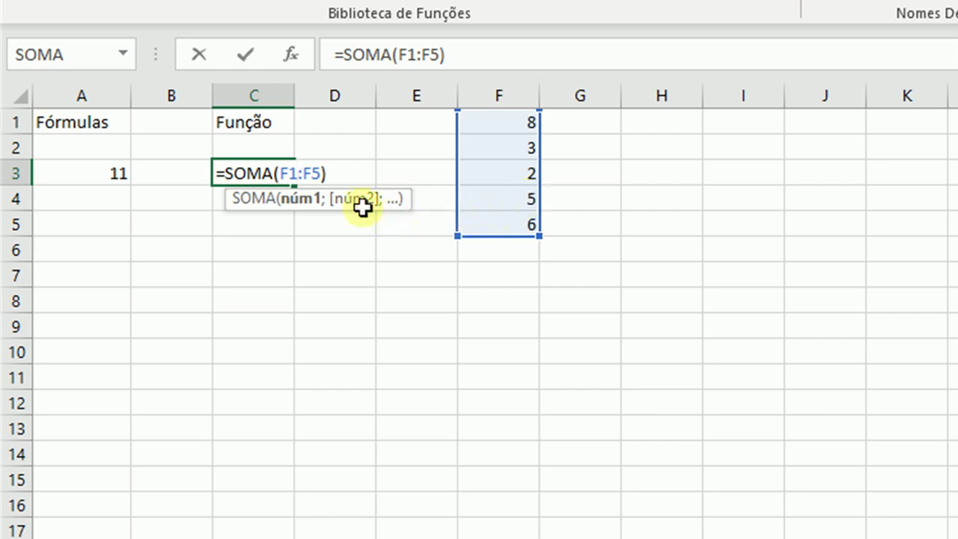
{"action": "left_click", "coordinate": [303, 174]}
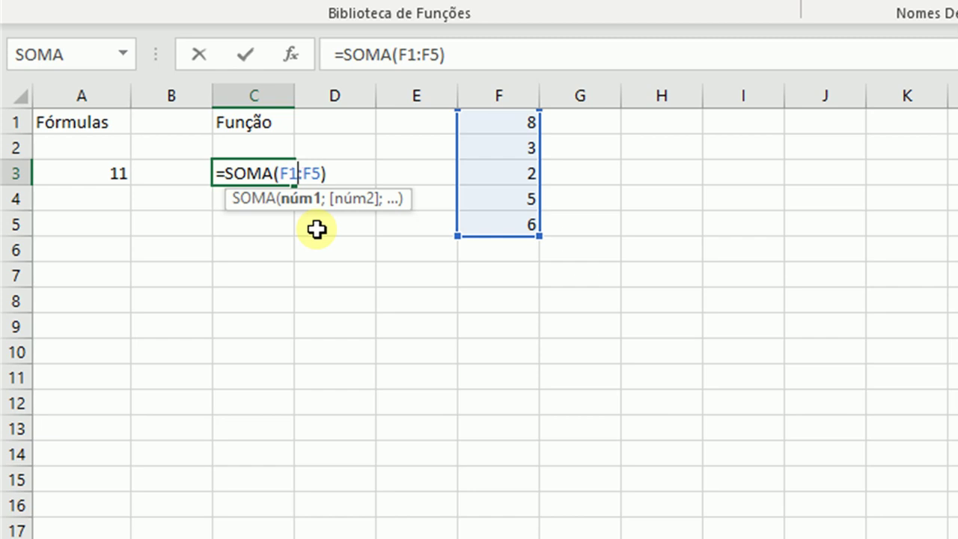
{"action": "key", "text": "Return"}
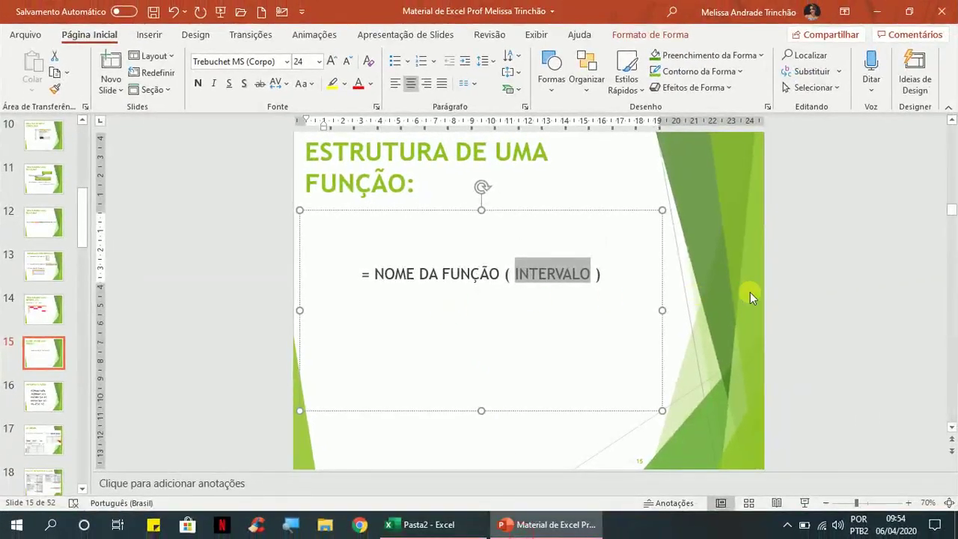
- On the PowerPoint slide PRINCIPAIS FUNÇÕES, review the colons in MÉDIA, MÁXIMO and MÍNIMO and the A1:A5 range in SOMA
{"action": "left_click", "coordinate": [823, 292]}
{"action": "scroll", "coordinate": [823, 292], "scroll_direction": "down", "scroll_amount": 1}
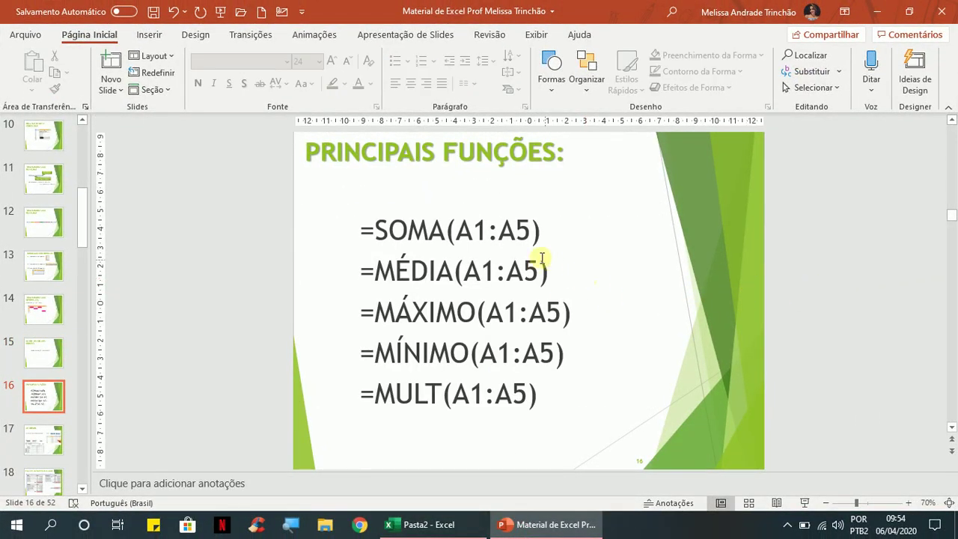
{"action": "double_click", "coordinate": [502, 277]}
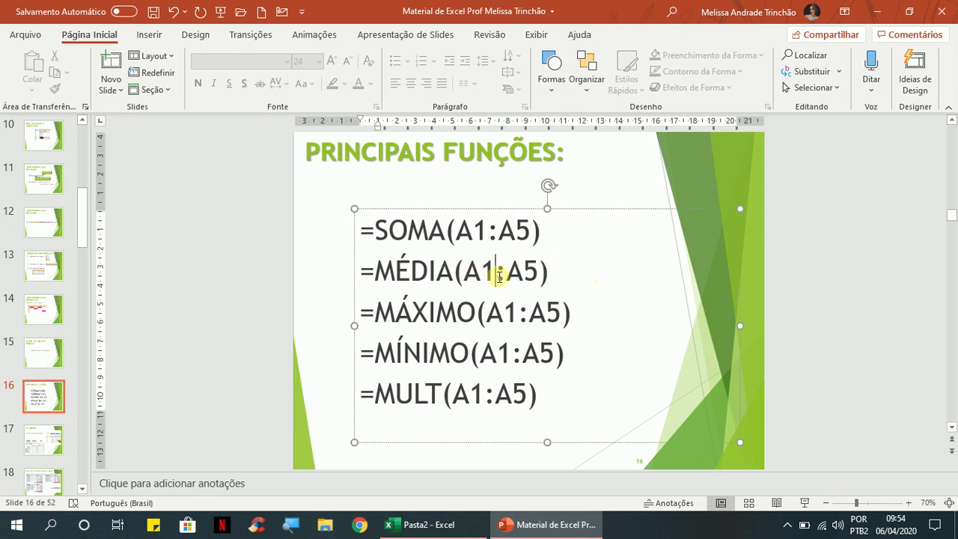
{"action": "double_click", "coordinate": [525, 318]}
{"action": "double_click", "coordinate": [518, 353]}
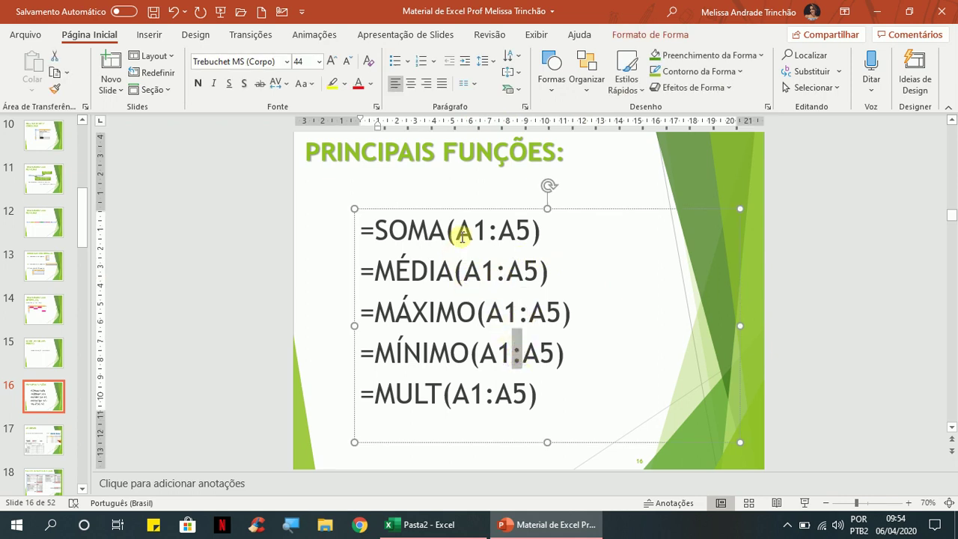
{"action": "left_click_drag", "start_coordinate": [459, 234], "coordinate": [530, 233]}
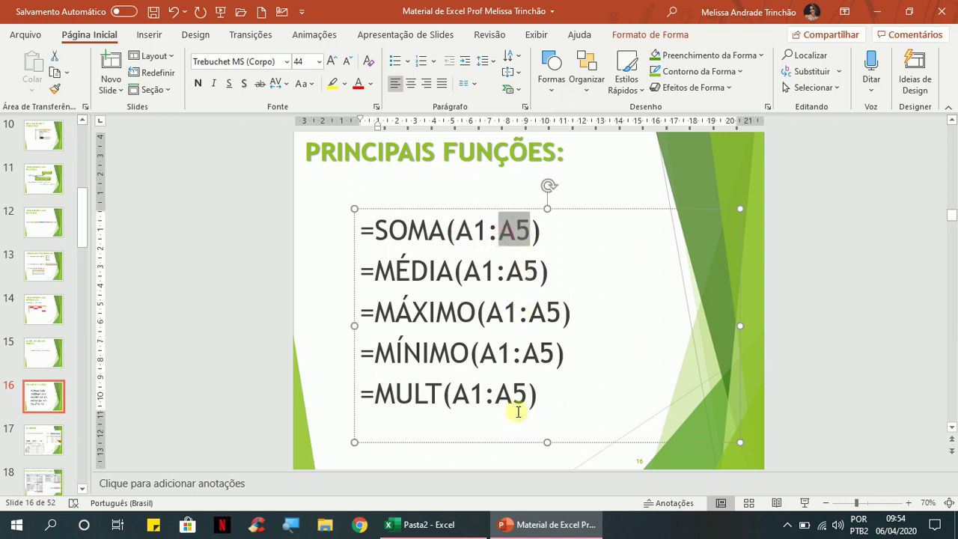
{"action": "left_click", "coordinate": [823, 286]}
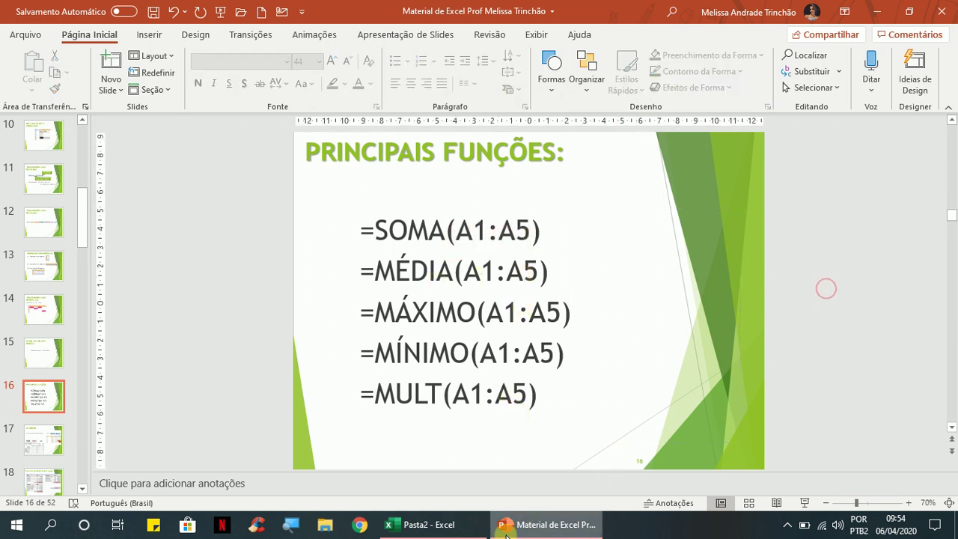
- Switch to Excel and inspect the reference formula in A3 under the Fórmulas heading
{"action": "left_click", "coordinate": [434, 524]}
{"action": "left_click", "coordinate": [270, 267]}
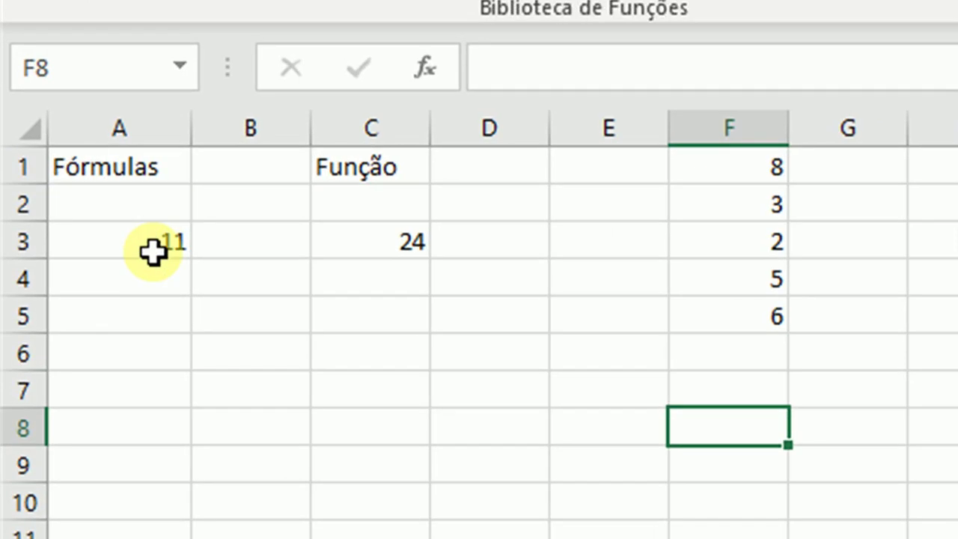
{"action": "left_click", "coordinate": [57, 198]}
{"action": "left_click", "coordinate": [623, 69]}
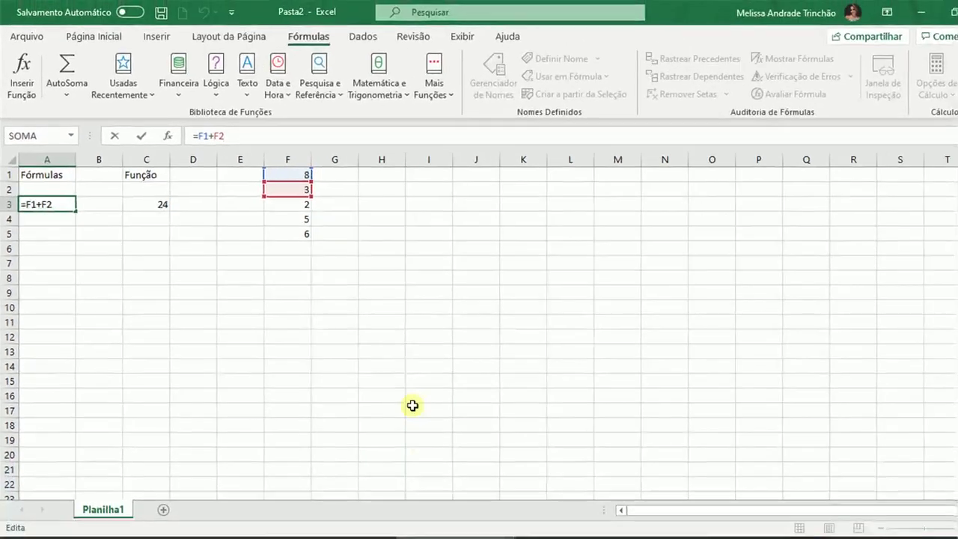
{"action": "left_click", "coordinate": [412, 405]}
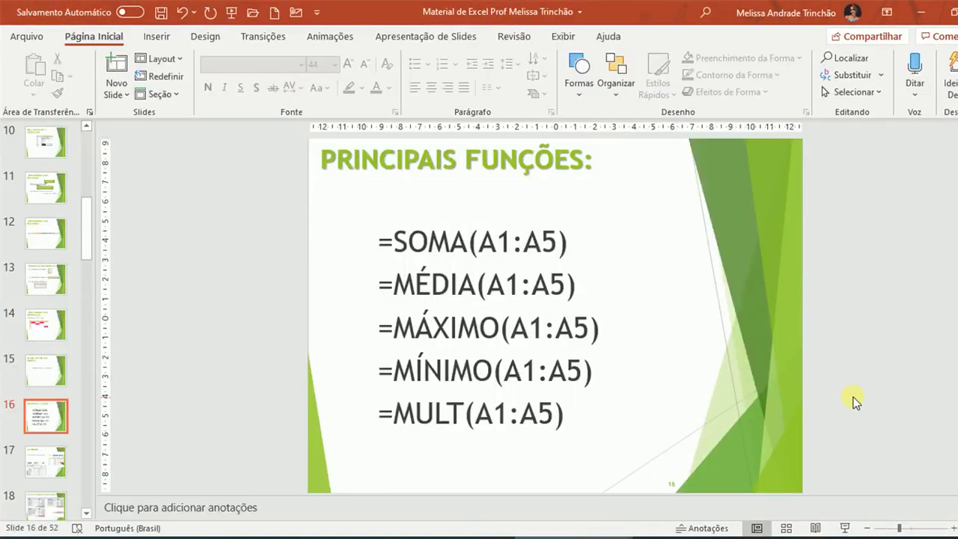
- Go back to the Operadores slide in PowerPoint and examine the table of operators and example formulas
{"action": "scroll", "coordinate": [867, 397], "scroll_direction": "up", "scroll_amount": 4}
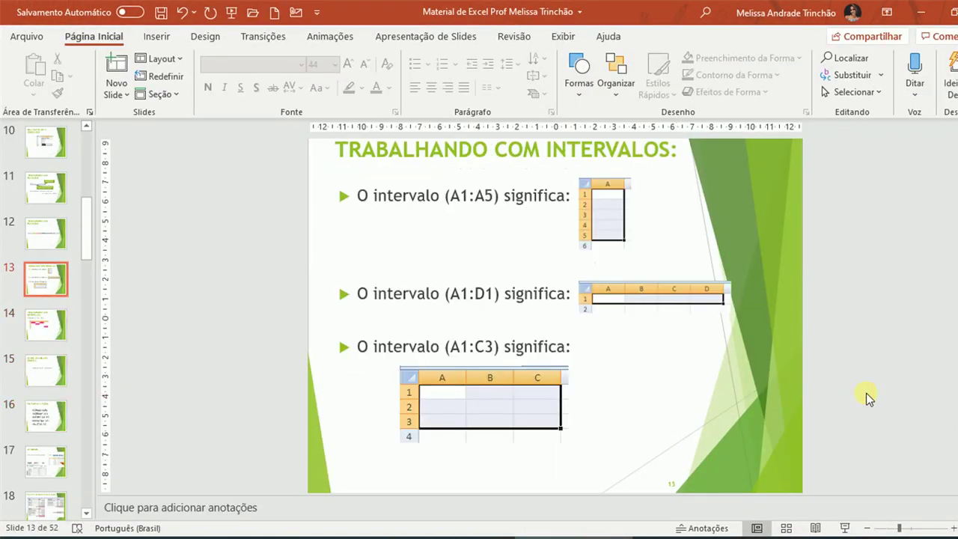
{"action": "scroll", "coordinate": [866, 397], "scroll_direction": "up", "scroll_amount": 3}
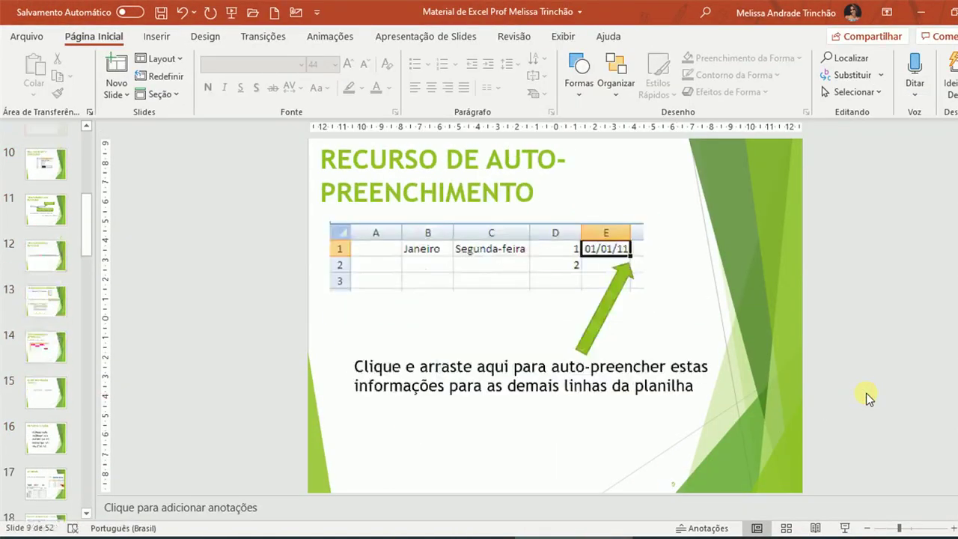
{"action": "scroll", "coordinate": [866, 397], "scroll_direction": "up", "scroll_amount": 4}
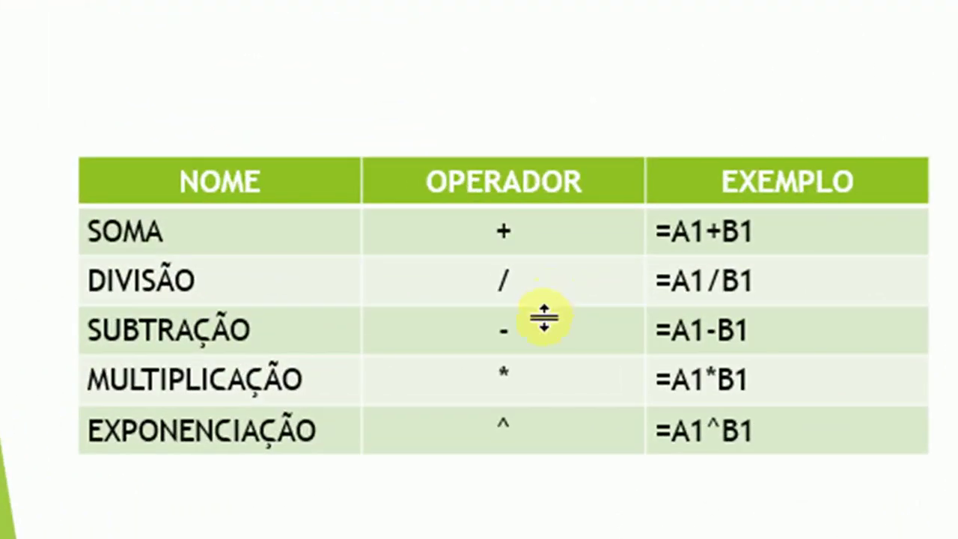
{"action": "left_click", "coordinate": [544, 318]}
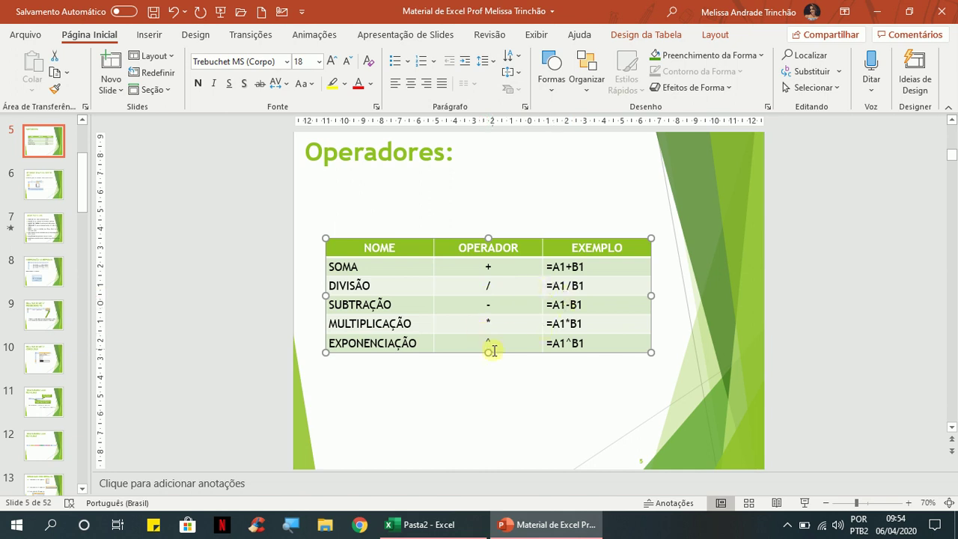
- Advance from the Operadores slide to the TRABALHANDO COM INTERVALOS slide about the interval (A1; B2; C1;D3)
{"action": "scroll", "coordinate": [53, 456], "scroll_direction": "down", "scroll_amount": 1}
{"action": "left_click", "coordinate": [52, 456]}
{"action": "scroll", "coordinate": [52, 456], "scroll_direction": "down", "scroll_amount": 1}
{"action": "left_click", "coordinate": [52, 456]}
{"action": "scroll", "coordinate": [52, 456], "scroll_direction": "down", "scroll_amount": 2}
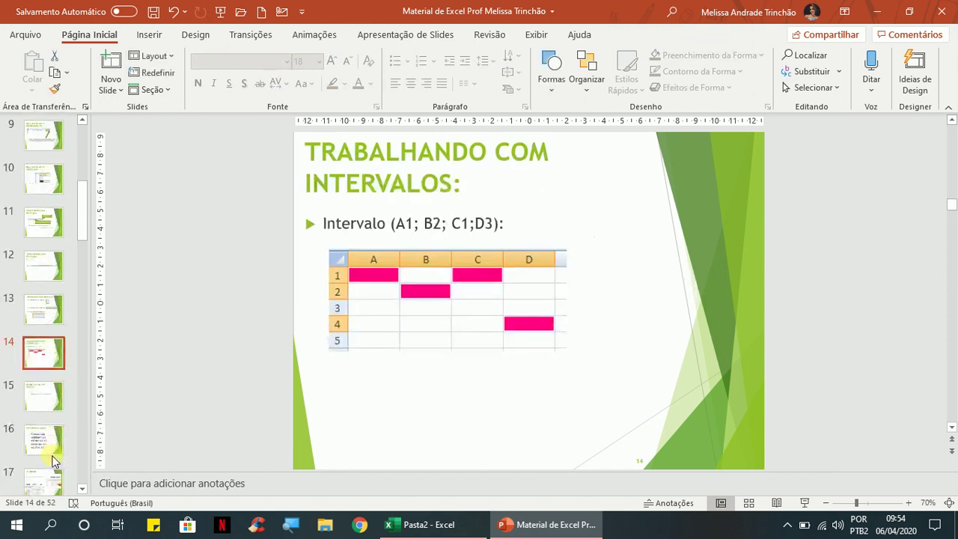